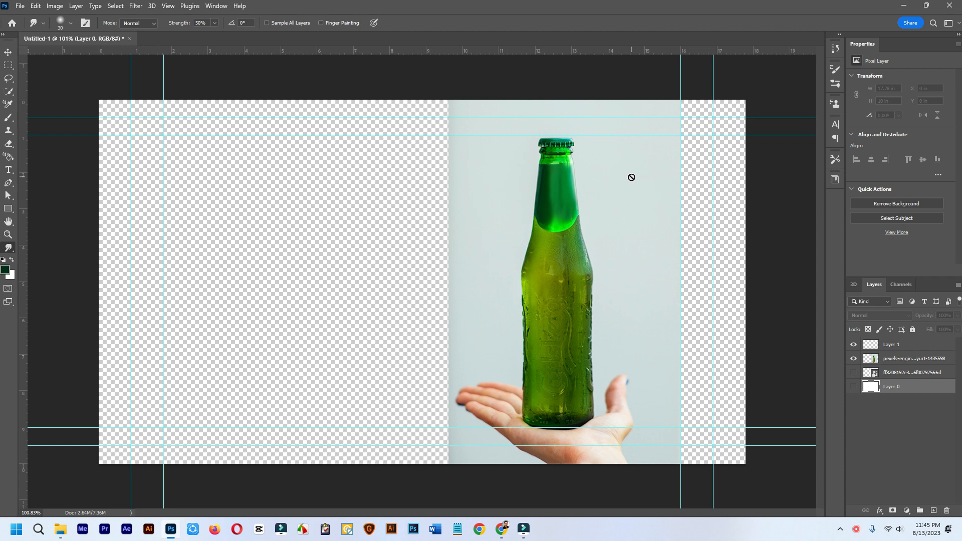
Step: Remove the background from the bottle photo layer with the automatic Remove Background action
scroll(632, 177, up, 1)
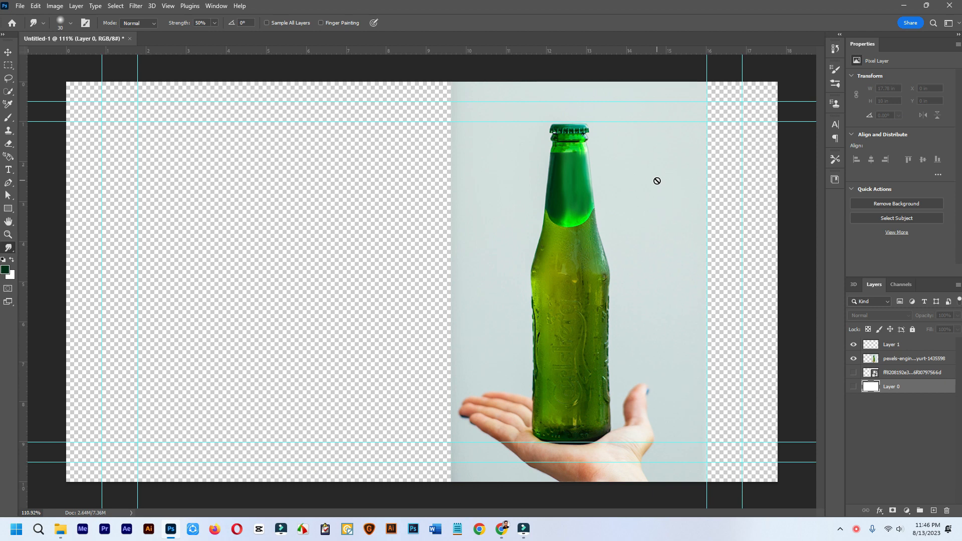
click(899, 359)
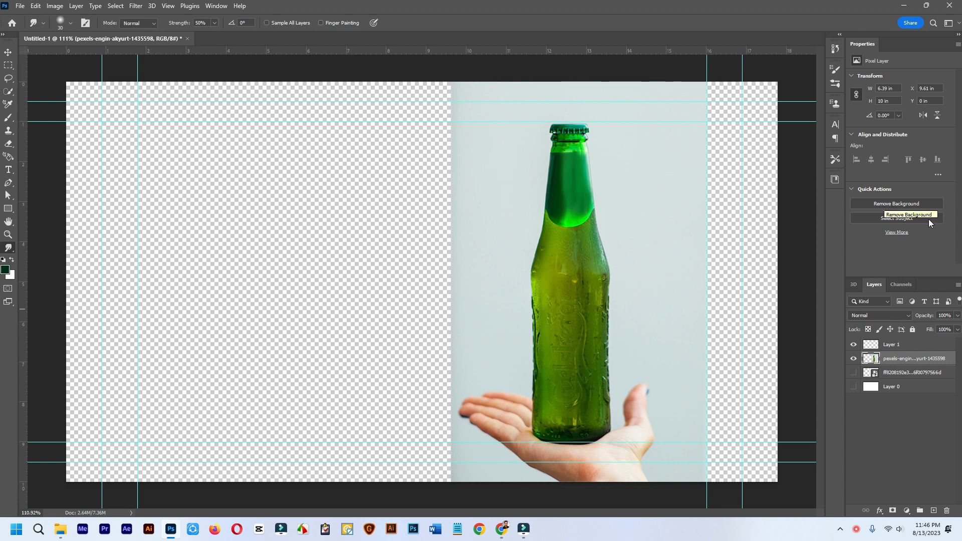
click(899, 205)
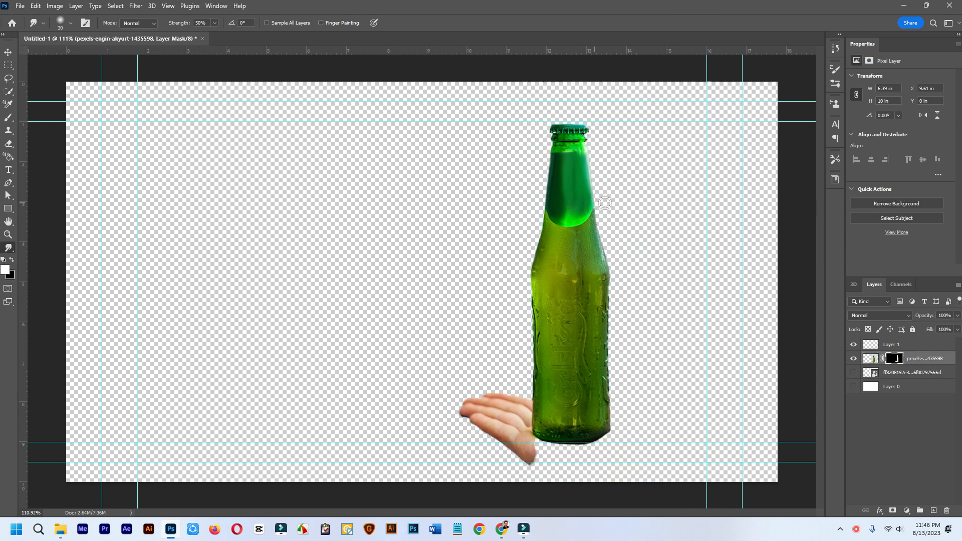
Step: Examine the cutout's edges around the bottle neck, the bottle base and the hand
scroll(662, 220, up, 6)
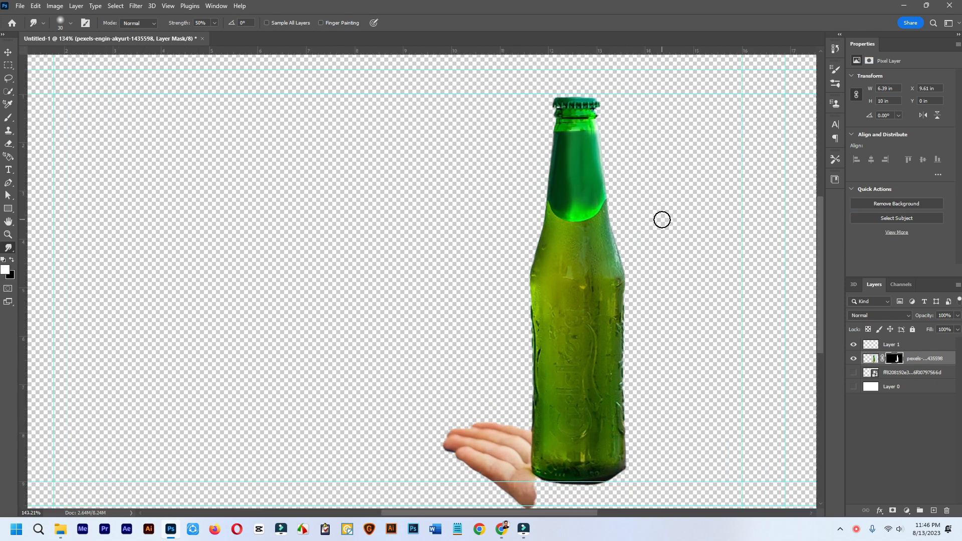
scroll(606, 183, up, 7)
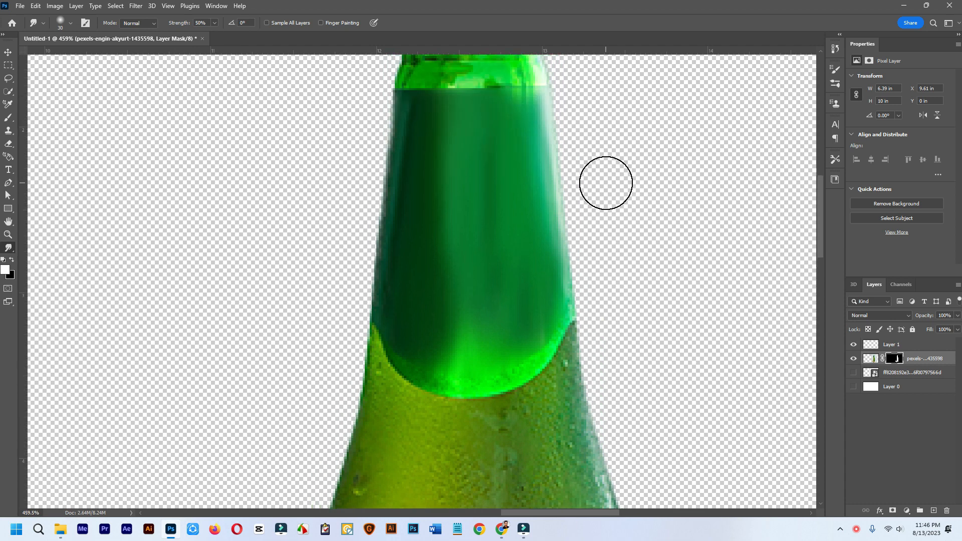
scroll(606, 183, down, 4)
scroll(606, 183, down, 6)
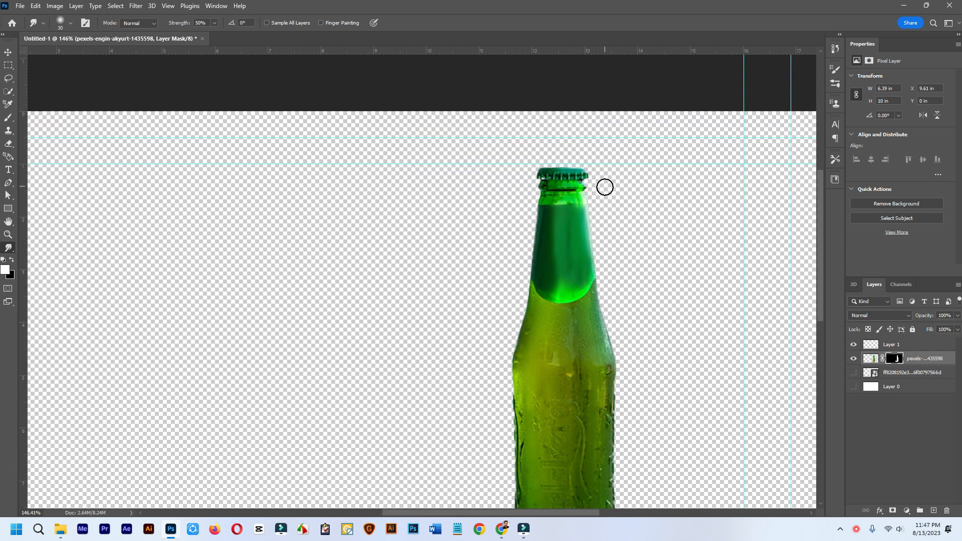
scroll(549, 419, up, 2)
scroll(605, 446, down, 1)
scroll(606, 457, down, 1)
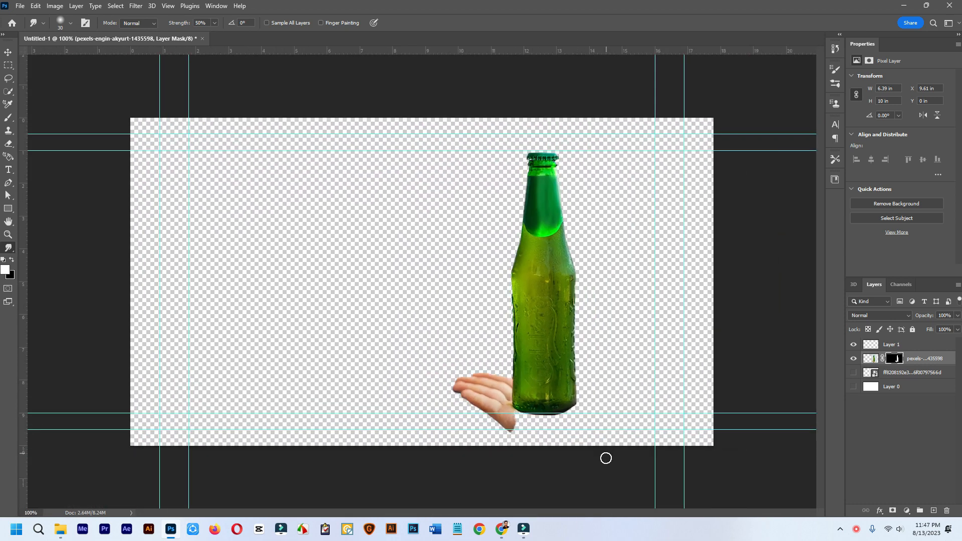
scroll(608, 464, up, 3)
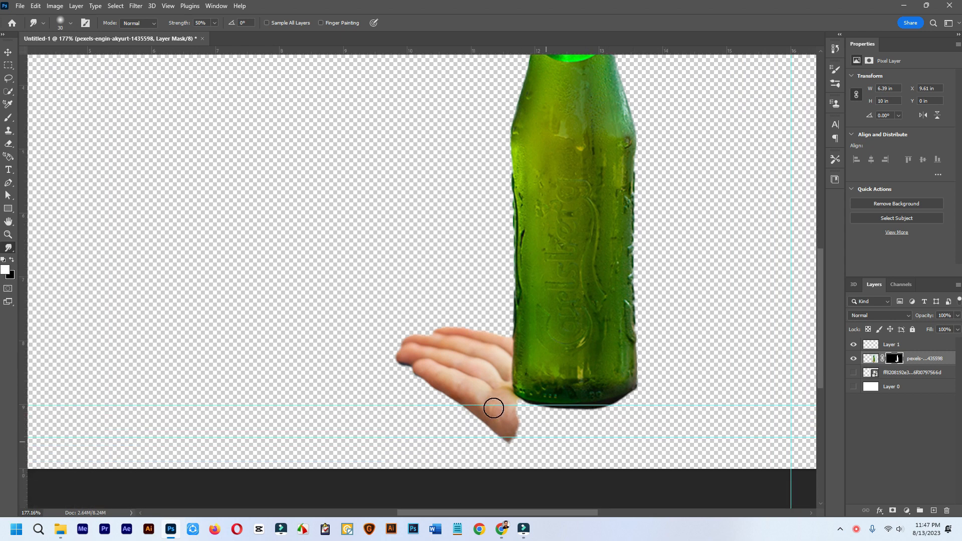
scroll(518, 206, up, 4)
scroll(481, 216, down, 6)
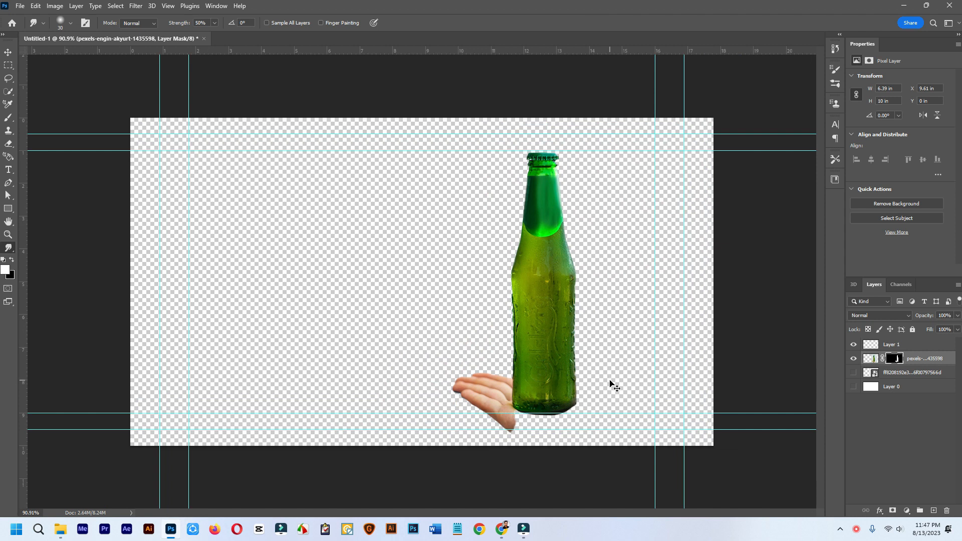
Step: Undo the automatic background removal on the bottle photo layer
key(ctrl+z)
scroll(624, 400, up, 1)
scroll(624, 399, up, 1)
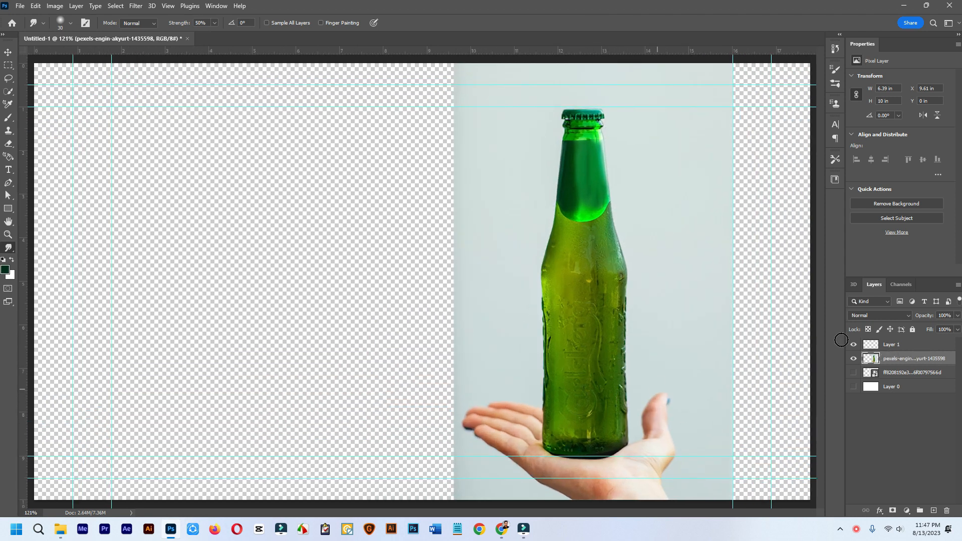
Step: Try an automatic Select Subject on the bottle photo, check its outline around the hand, and clear the selection
click(904, 220)
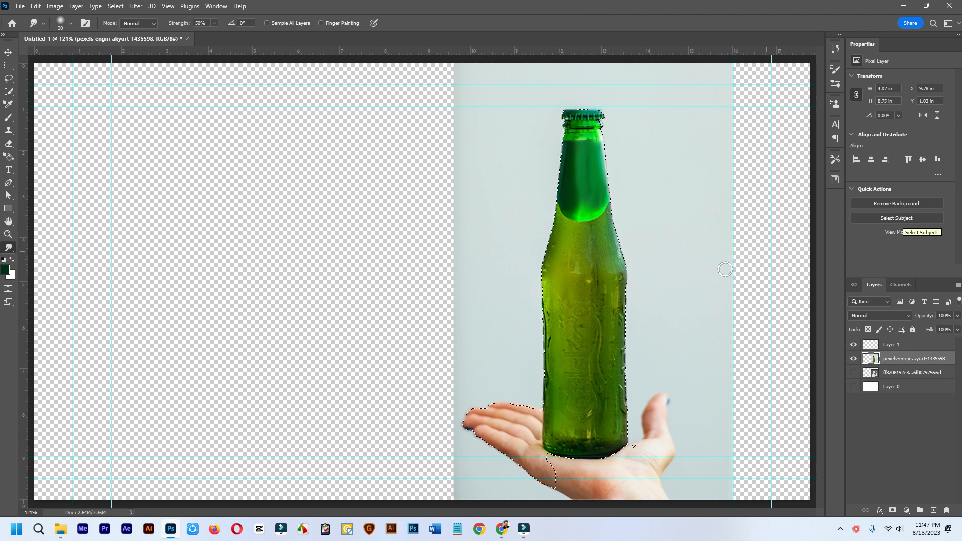
scroll(655, 429, up, 4)
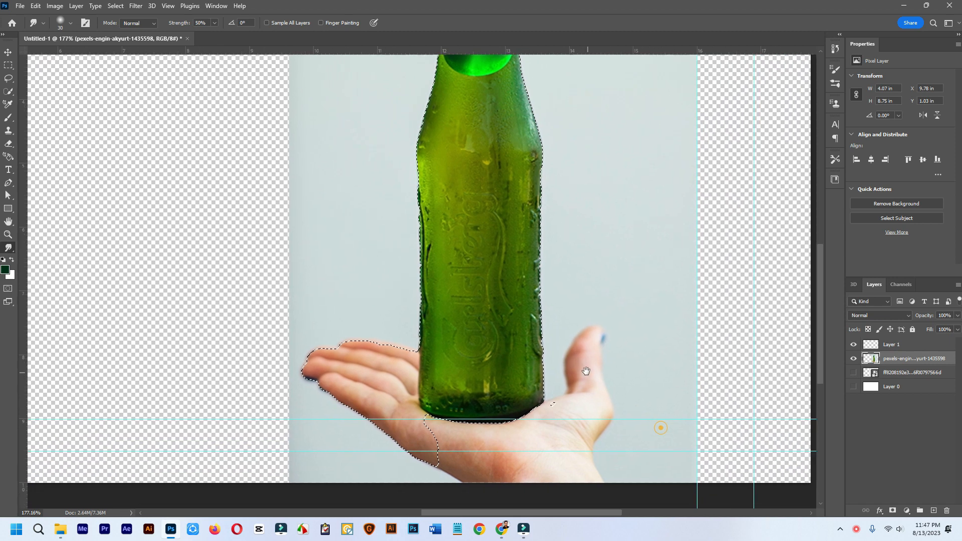
scroll(467, 186, up, 4)
scroll(540, 231, down, 4)
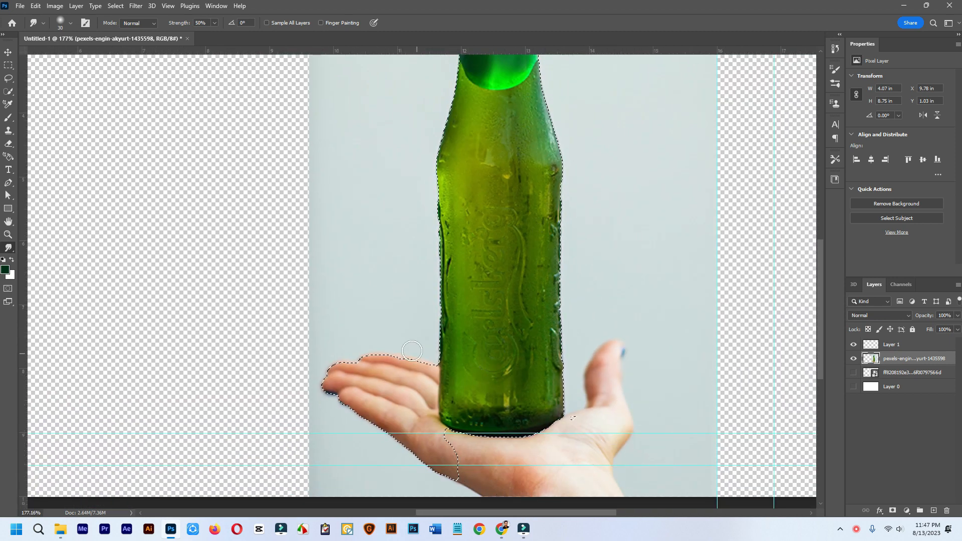
scroll(390, 378, up, 5)
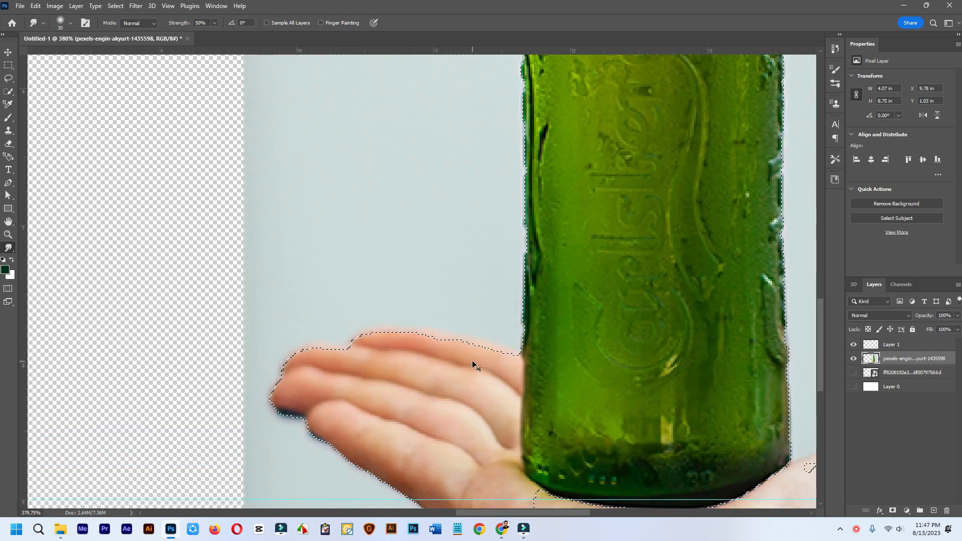
scroll(396, 358, down, 10)
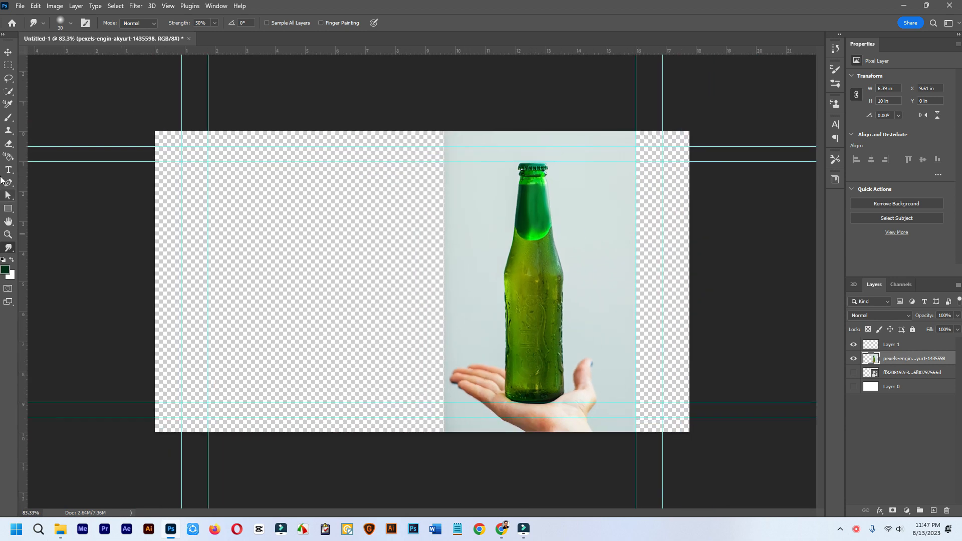
click(8, 78)
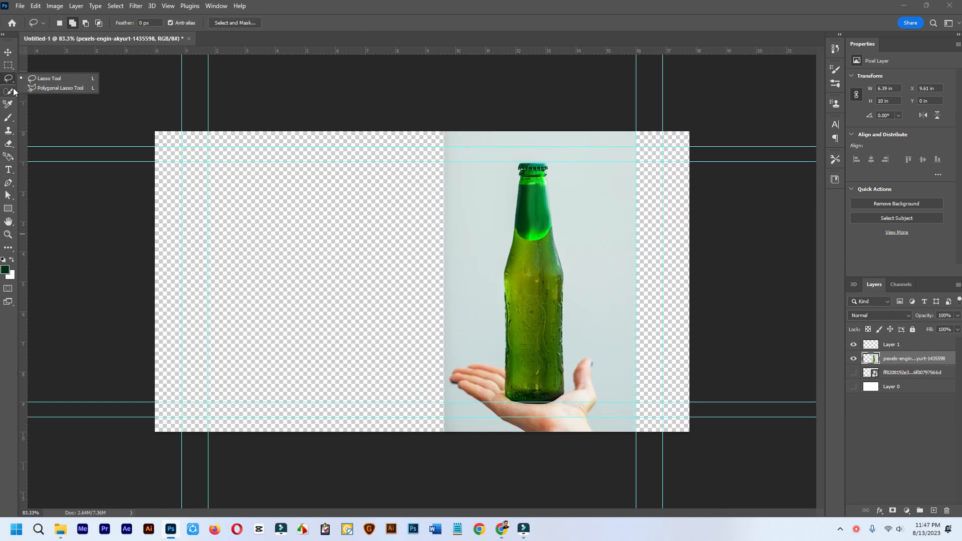
click(8, 248)
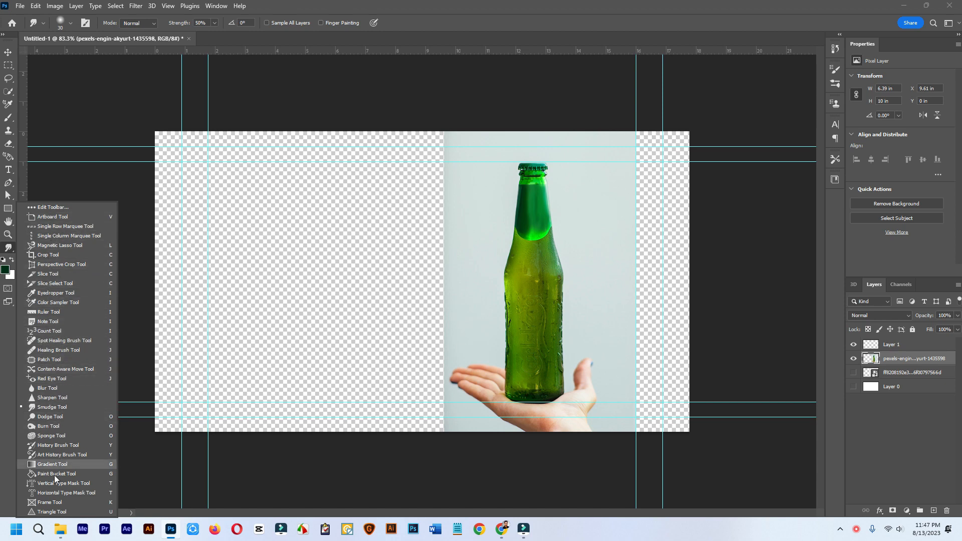
click(8, 69)
click(8, 78)
Step: Select the bottle's body and neck with the Quick Selection tool
click(8, 91)
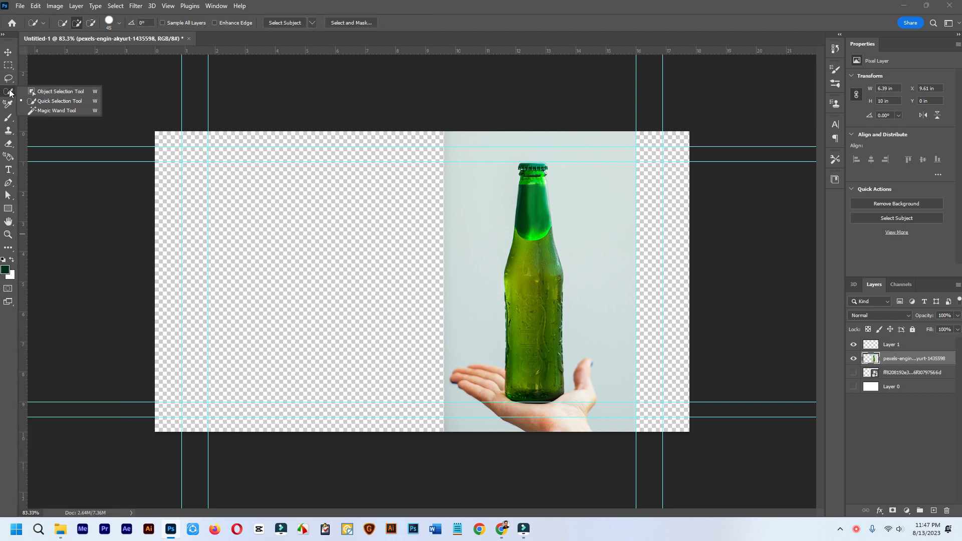
click(56, 102)
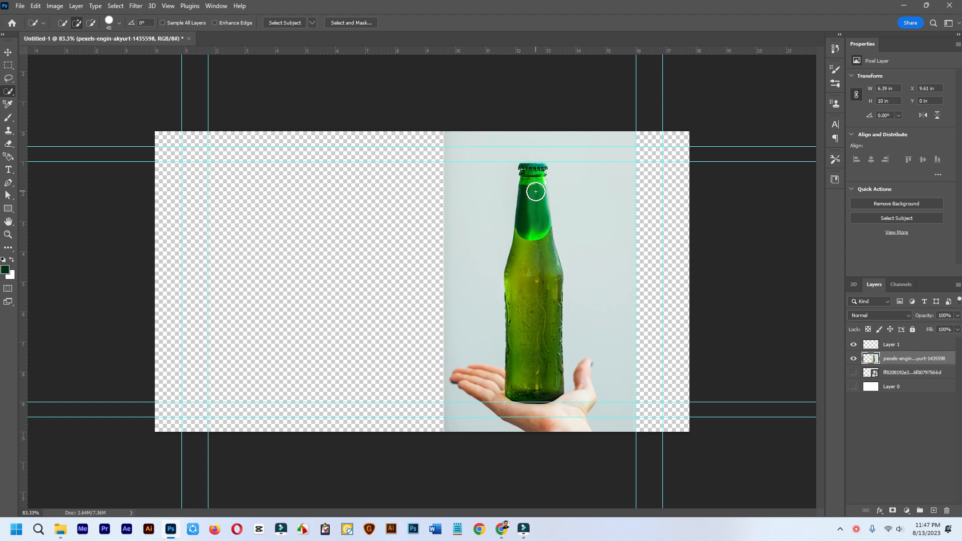
mouse_move(536, 192)
mouse_down()
mouse_move(535, 322)
mouse_move(539, 314)
mouse_up()
Step: Add the cap, the bottle's upper neck and the light neck edge to the selection
scroll(511, 213, up, 3)
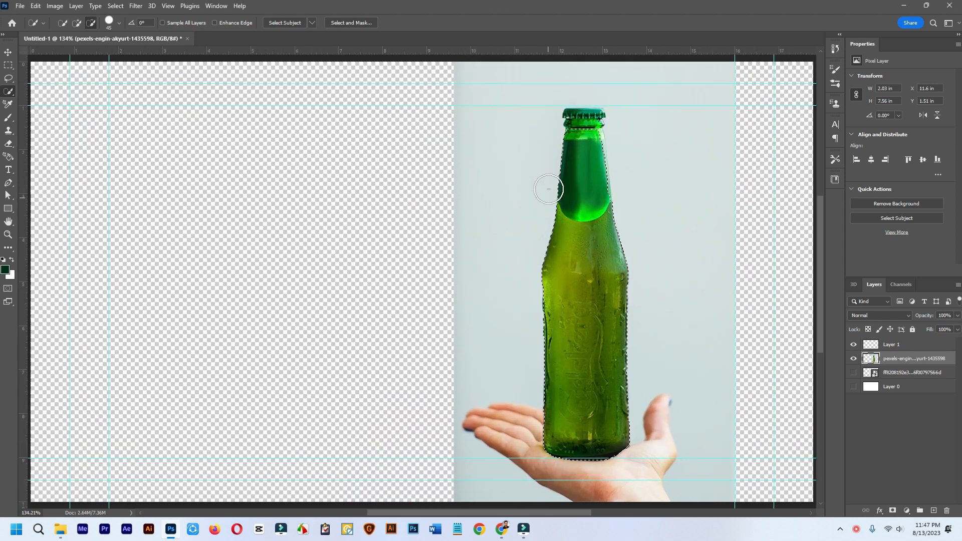
scroll(549, 189, up, 5)
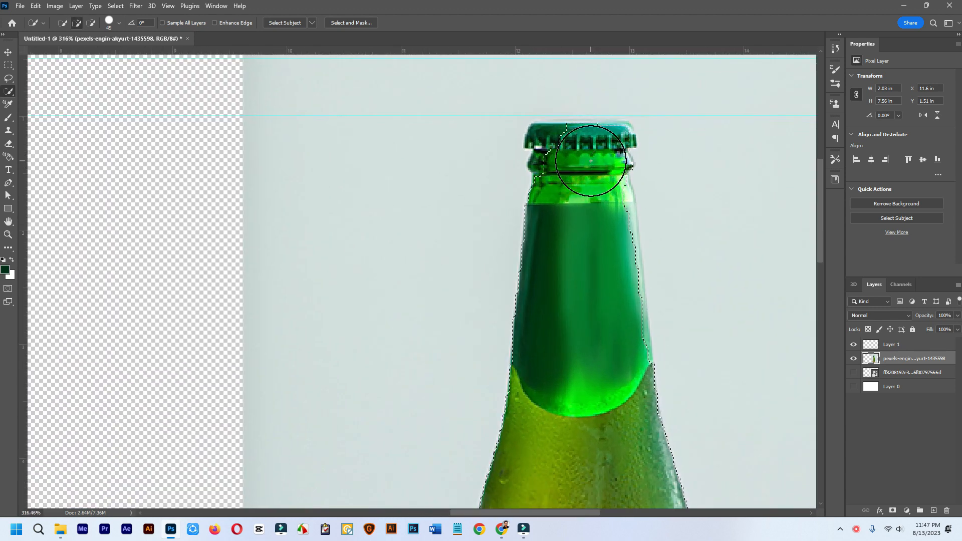
click(592, 175)
click(601, 240)
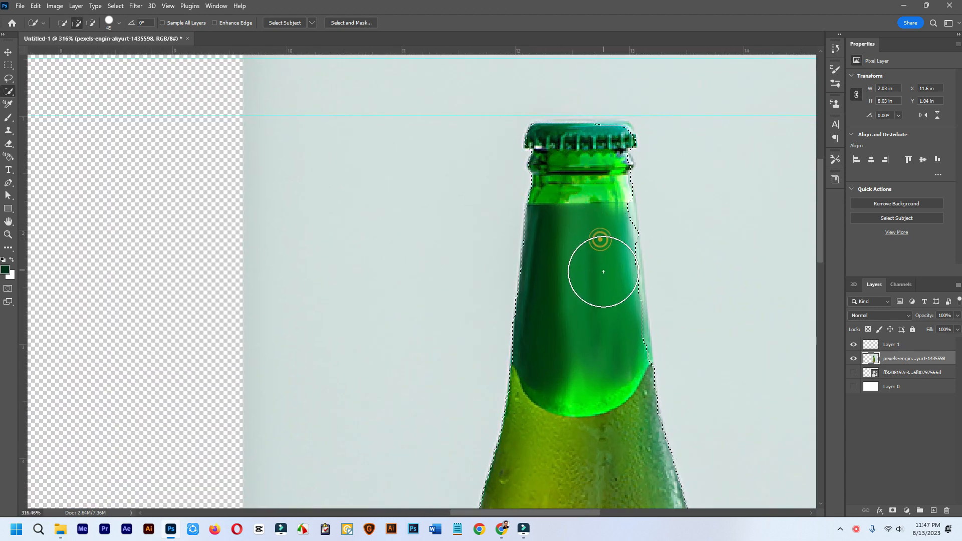
click(603, 273)
click(598, 216)
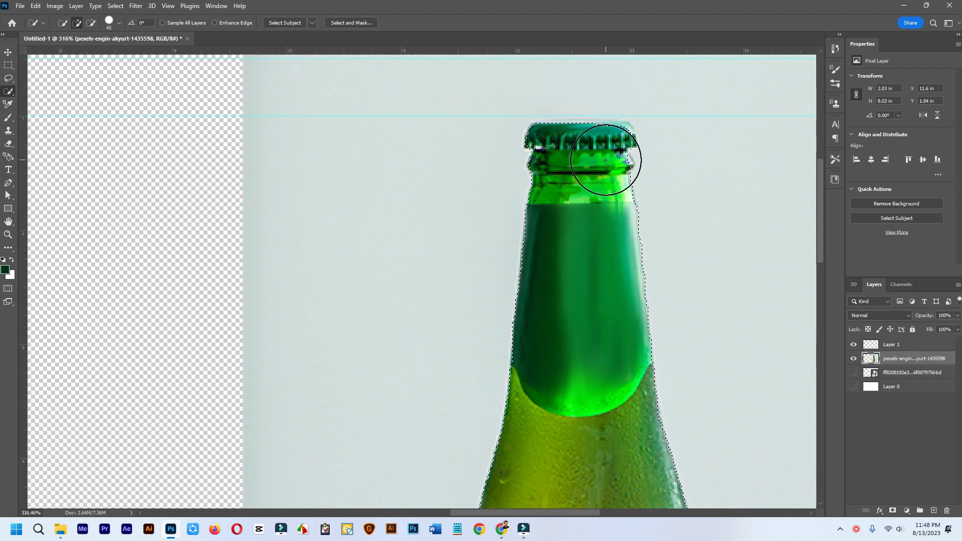
Step: Reduce the selection brush to size 9 and add the missed upper edge of the bottle cap to the selection
key(bracketleft)
key(bracketleft)
key(bracketleft)
key(bracketleft)
key(bracketleft)
key(bracketleft)
key(bracketleft)
key(bracketleft)
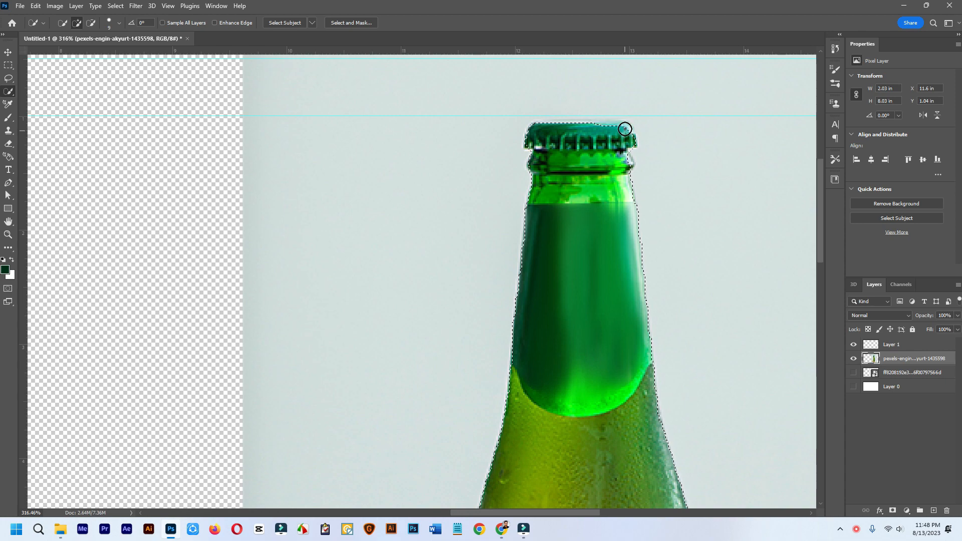
drag(625, 129, 540, 139)
Step: Extend the selection over the whole hand holding the bottle, including the fingers, palm and thumb
scroll(594, 195, down, 4)
scroll(558, 464, up, 3)
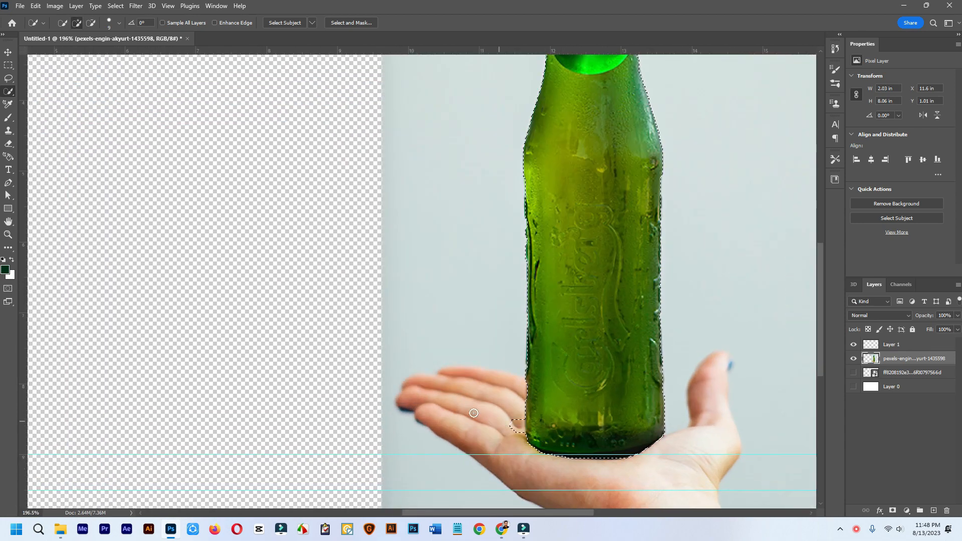
mouse_move(553, 426)
mouse_down()
mouse_move(484, 387)
mouse_move(442, 378)
mouse_move(426, 398)
mouse_move(599, 460)
mouse_move(700, 443)
mouse_move(724, 359)
mouse_move(722, 381)
mouse_move(684, 419)
mouse_up()
scroll(684, 419, down, 1)
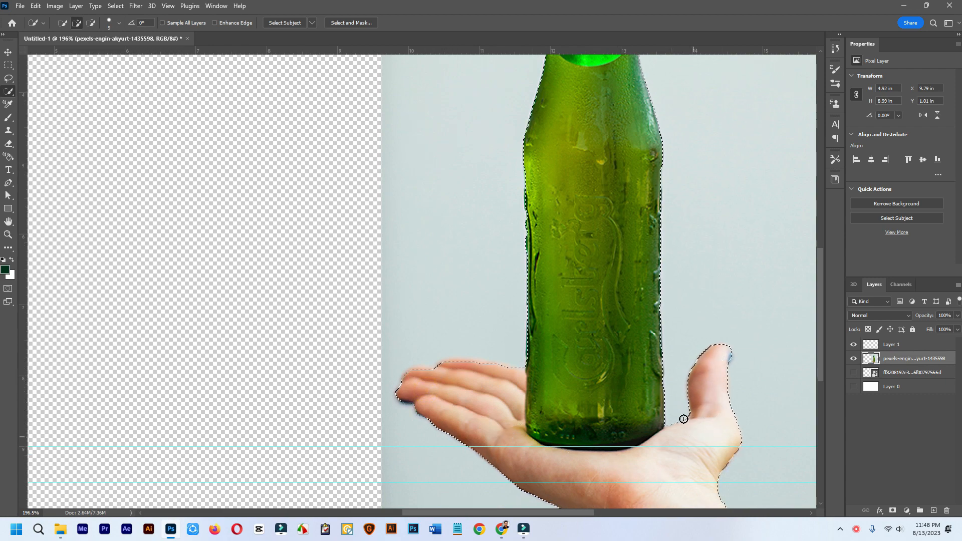
Step: Refine the selection along the upper edge of the fingers beside the bottle
scroll(677, 411, down, 2)
scroll(608, 228, up, 3)
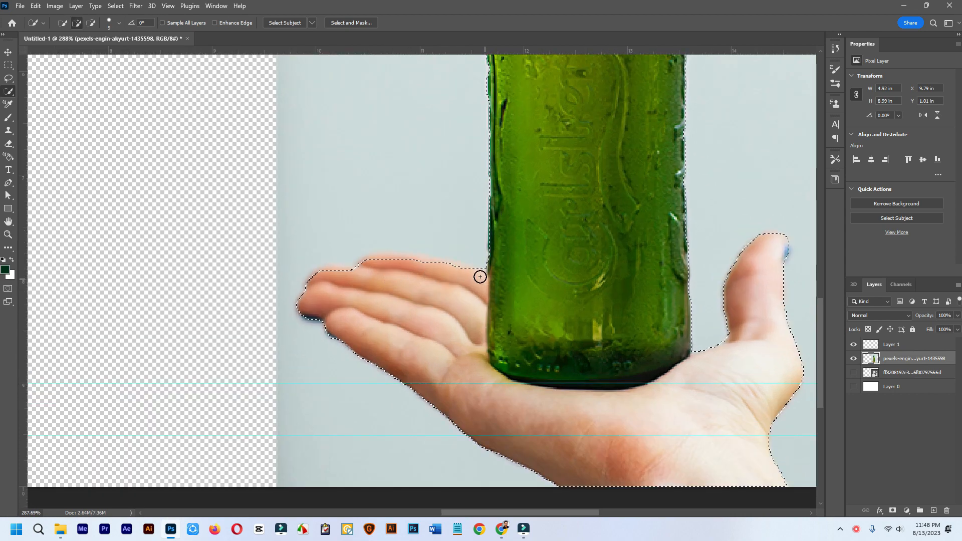
mouse_move(480, 277)
mouse_down()
mouse_move(369, 262)
mouse_move(360, 274)
mouse_move(320, 276)
mouse_move(344, 275)
mouse_up()
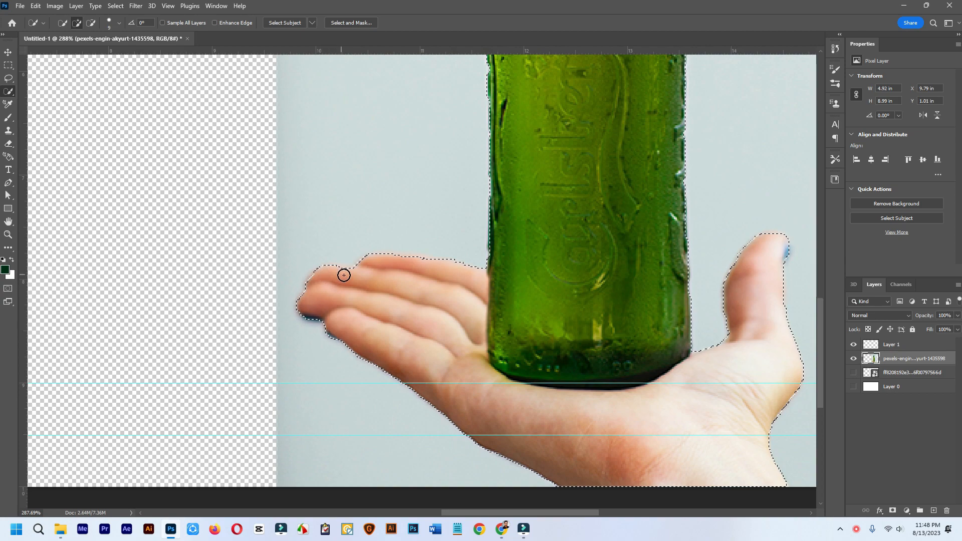
Step: Invert the selection to cover everything around the bottle and hand
scroll(432, 325, down, 3)
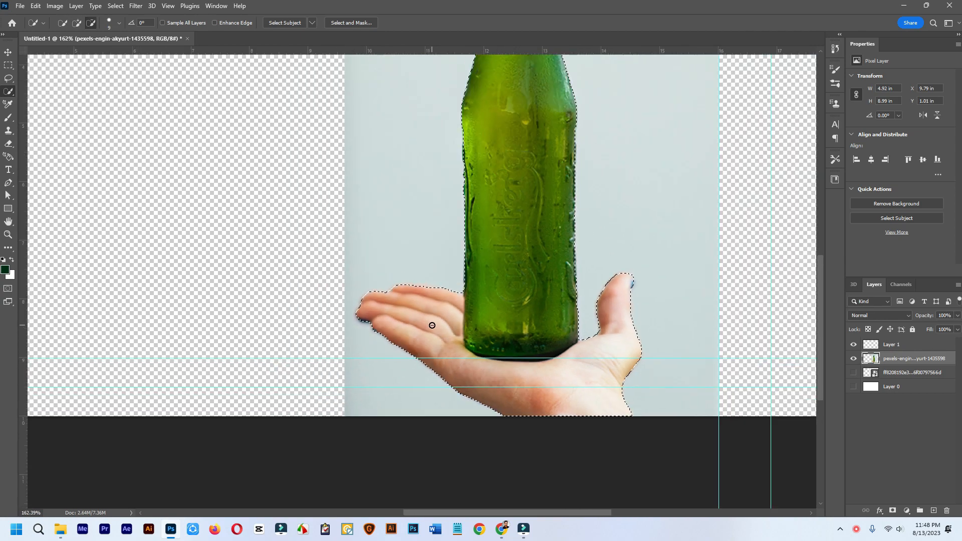
scroll(432, 325, down, 2)
scroll(576, 304, up, 1)
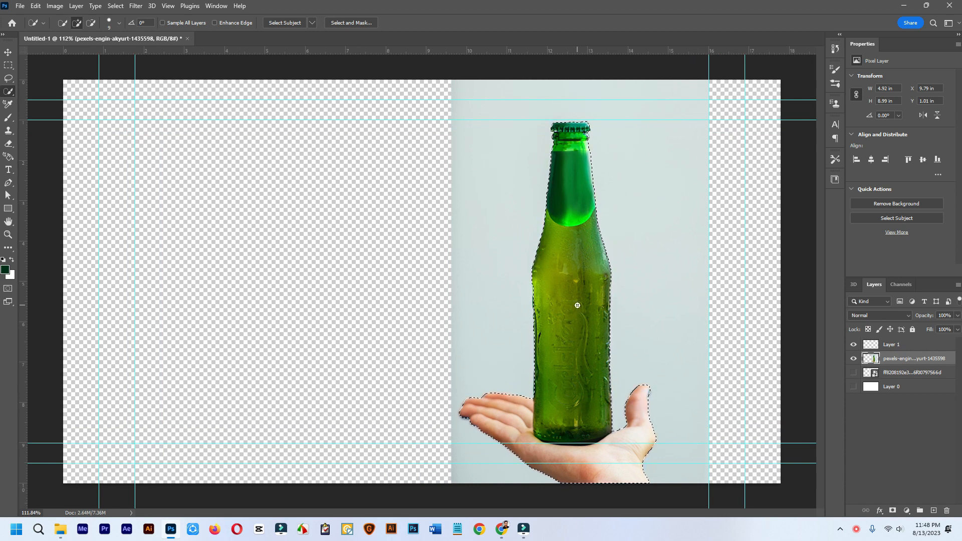
key(ctrl+shift+i)
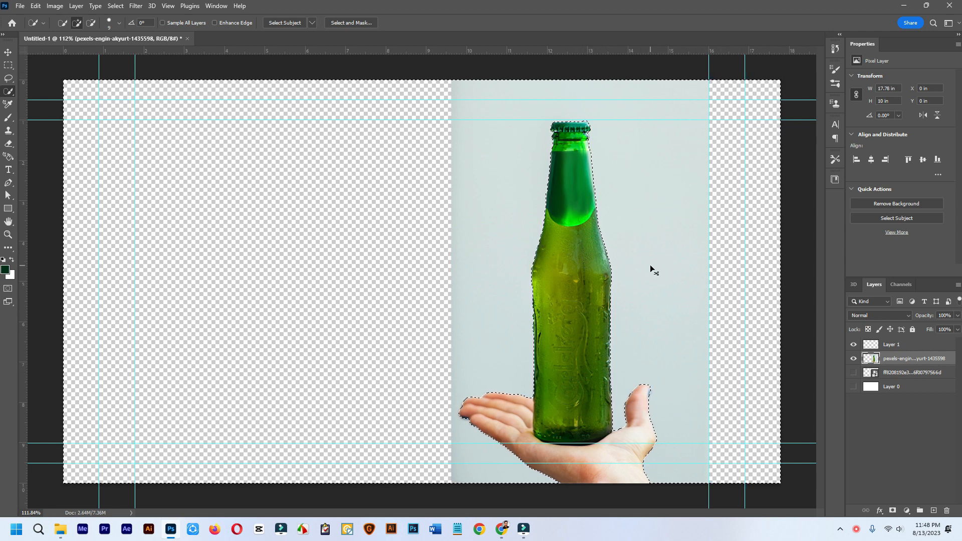
Step: Try deleting the selected background and examine the bottle's cut edges up close
key(Delete)
scroll(619, 266, up, 5)
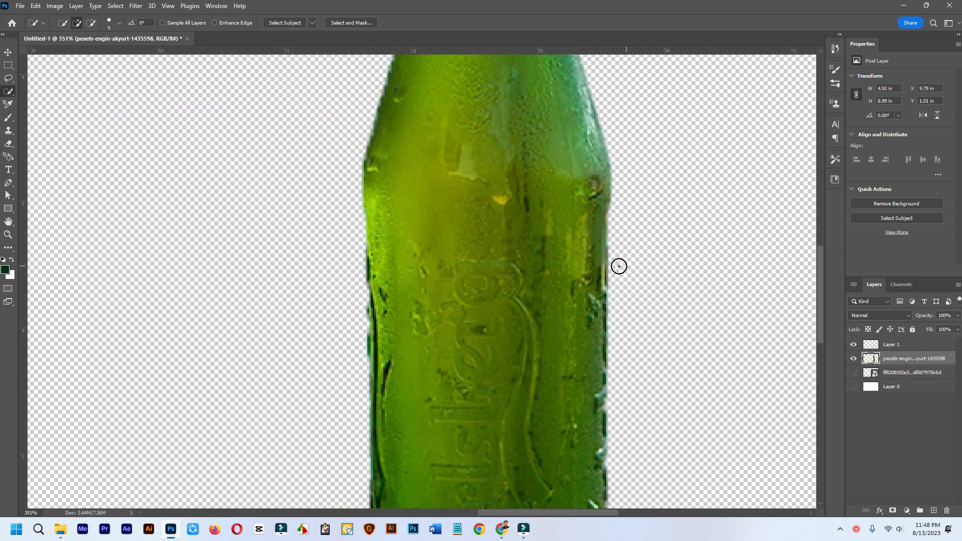
scroll(576, 269, up, 3)
scroll(215, 279, down, 3)
scroll(172, 322, up, 3)
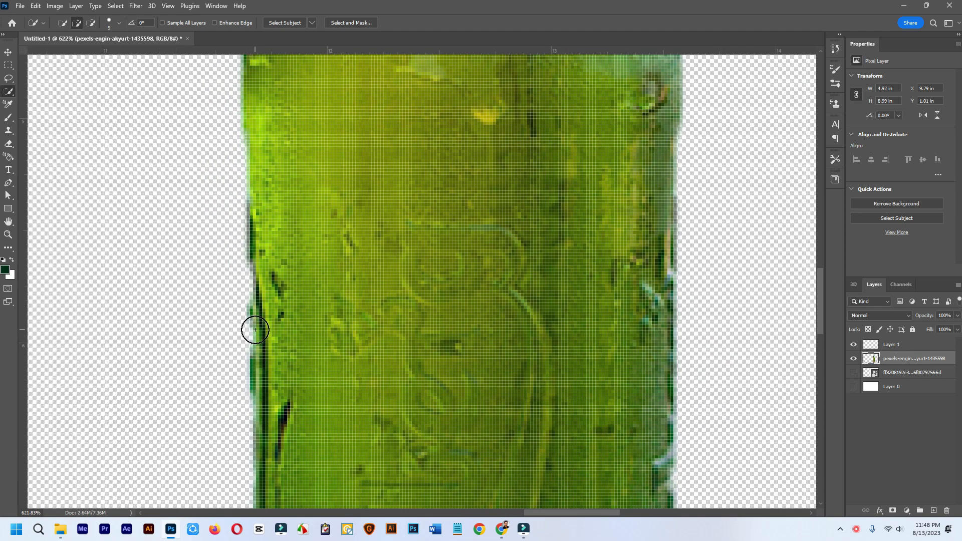
scroll(307, 355, down, 6)
Step: Undo the background deletion around the bottle and hand
key(ctrl+z)
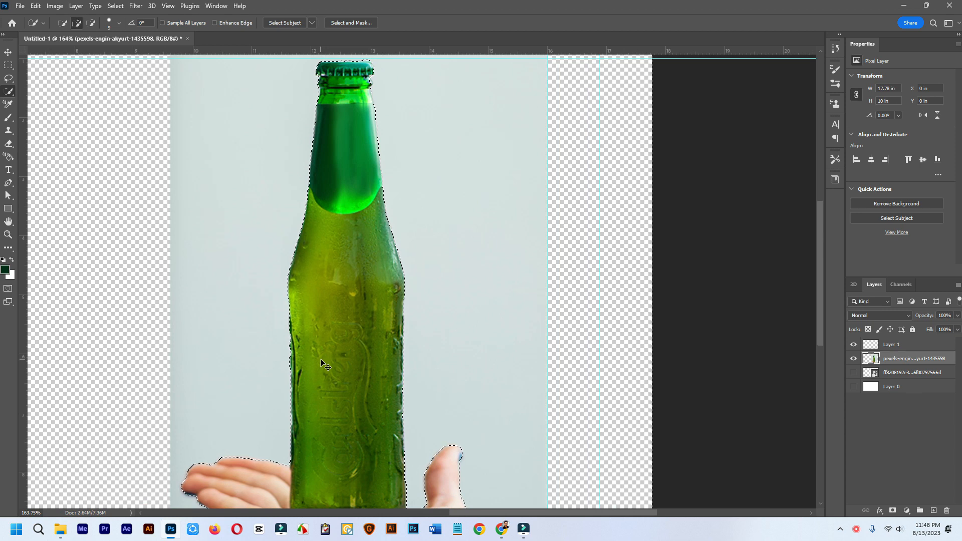
scroll(320, 358, down, 2)
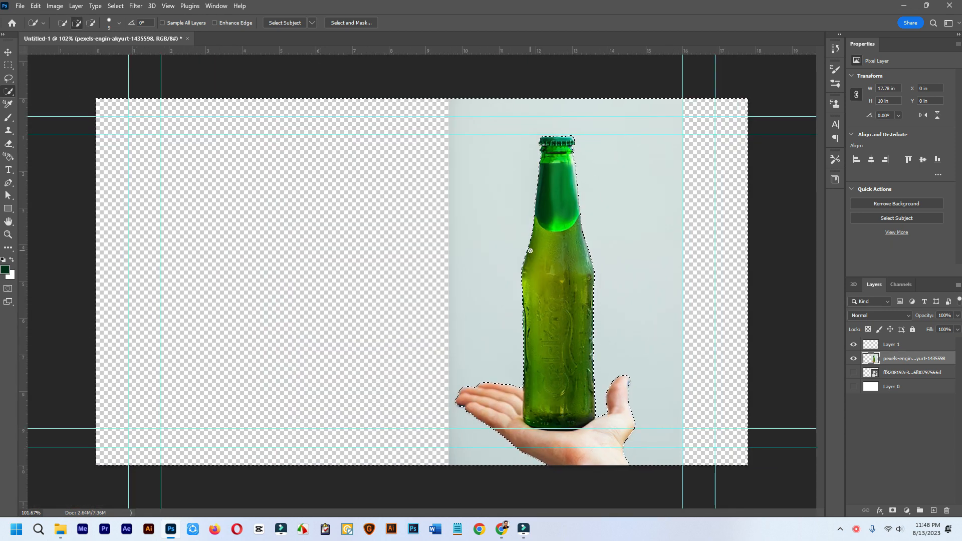
Step: Clear the selection around the bottle and hand, and set the Pen tool to Path mode
key(ctrl+d)
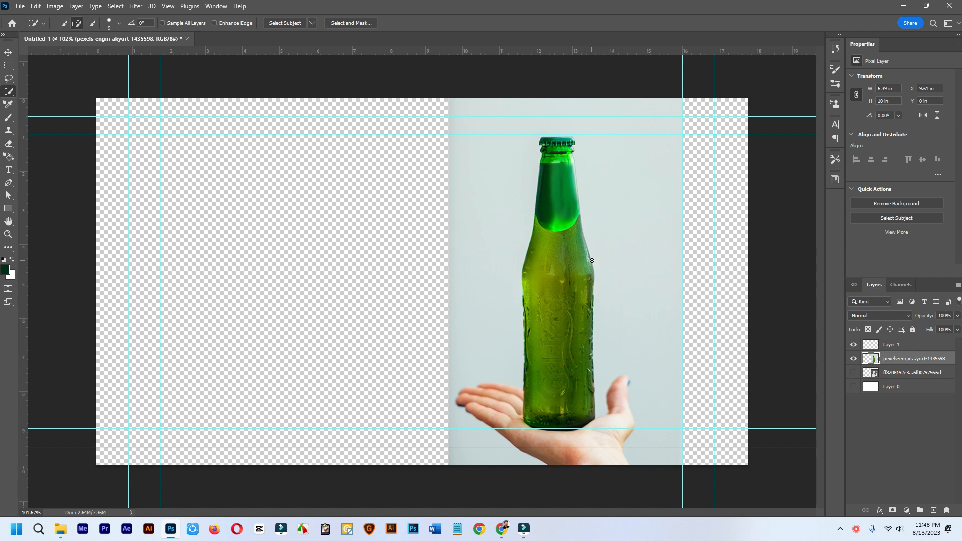
click(7, 186)
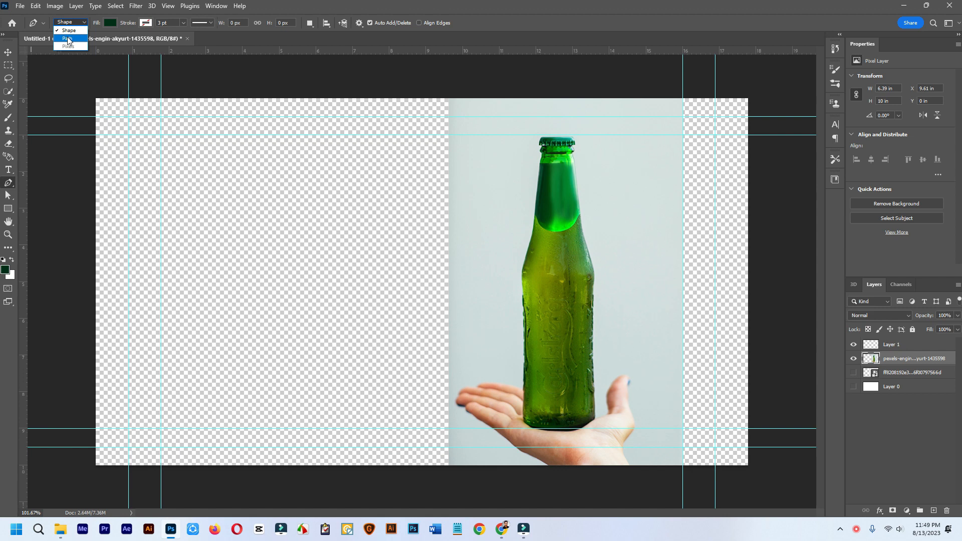
click(68, 38)
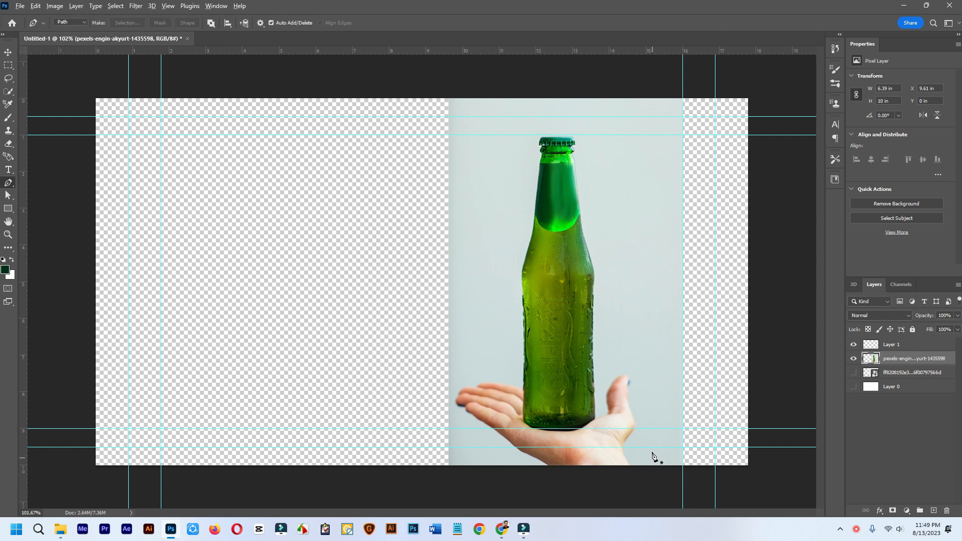
Step: Start a pen path where the hand's lower edge meets the photo's bottom border and trace it along the palm's underside
scroll(653, 454, up, 5)
scroll(464, 428, up, 3)
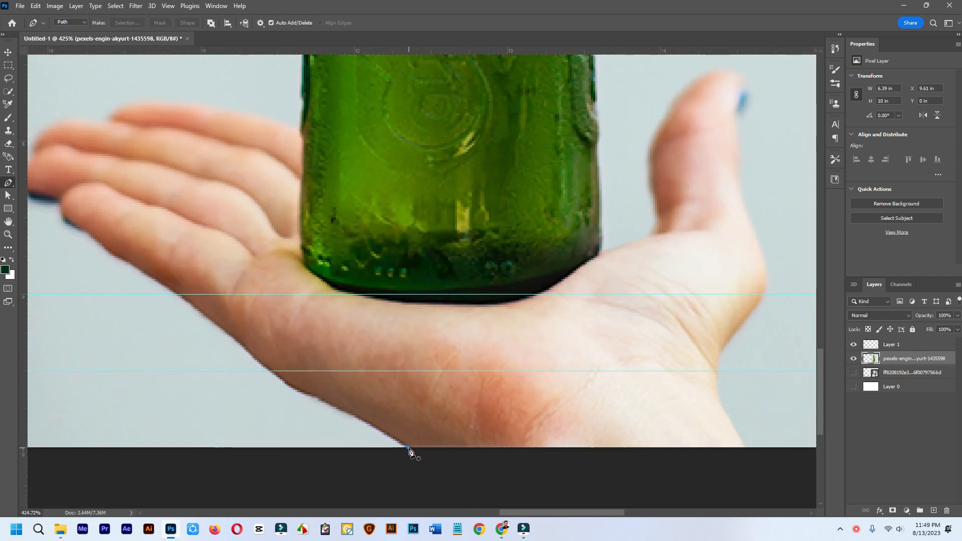
click(408, 447)
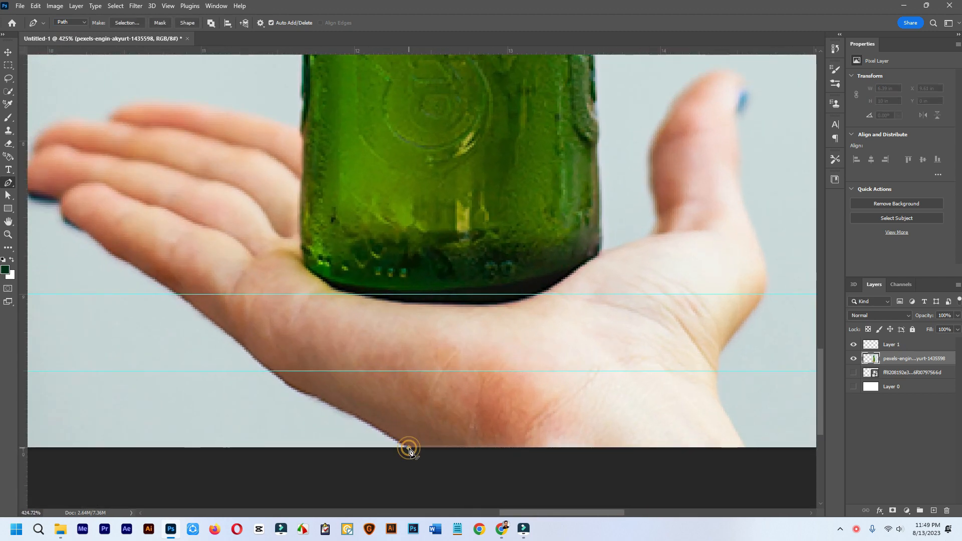
click(299, 389)
drag(249, 371, 237, 364)
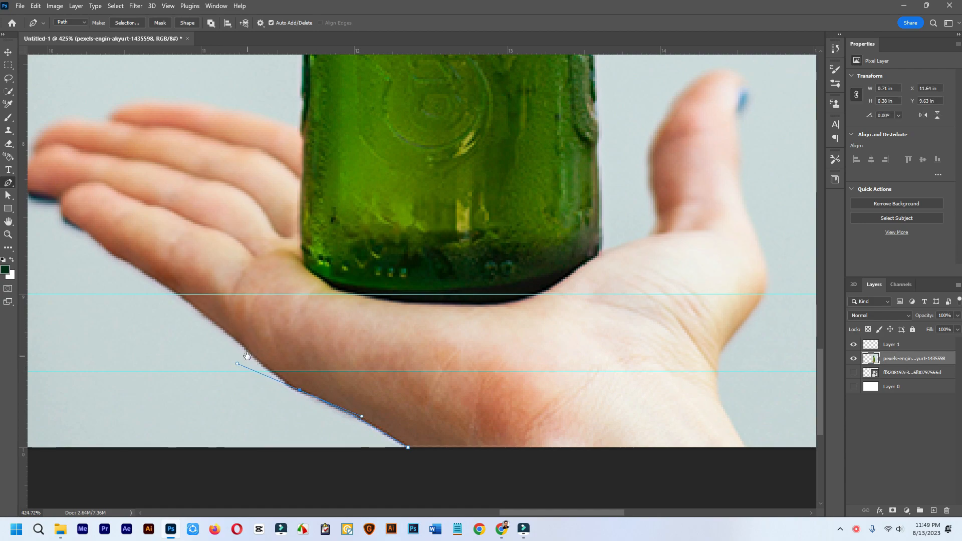
drag(247, 357, 438, 359)
drag(381, 301, 342, 289)
Step: Redo the curve under the palm so it hugs the edge, and continue the path toward the nearest fingertip
scroll(475, 378, up, 3)
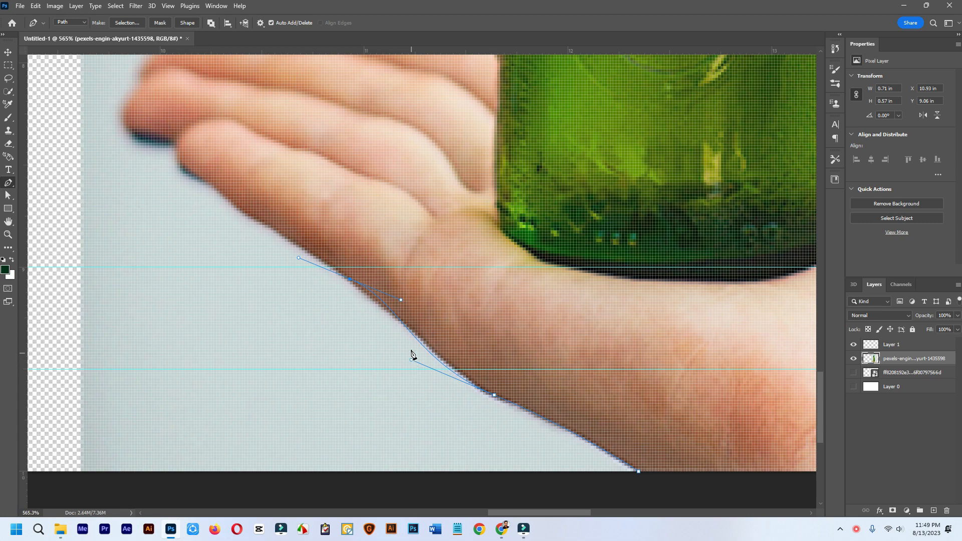
click(403, 324)
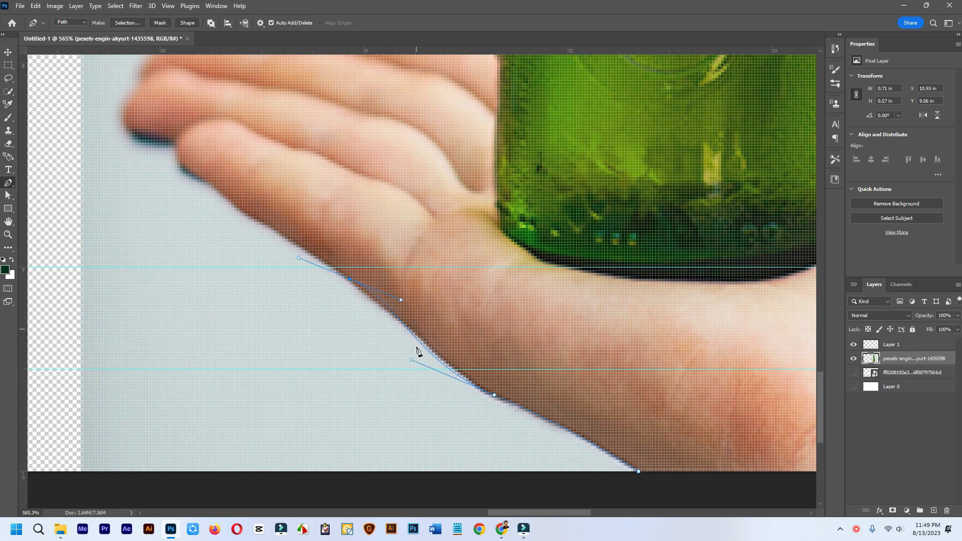
click(523, 403)
click(494, 396)
click(495, 395)
key(ctrl+z)
click(495, 397)
drag(437, 353, 408, 326)
drag(279, 231, 381, 277)
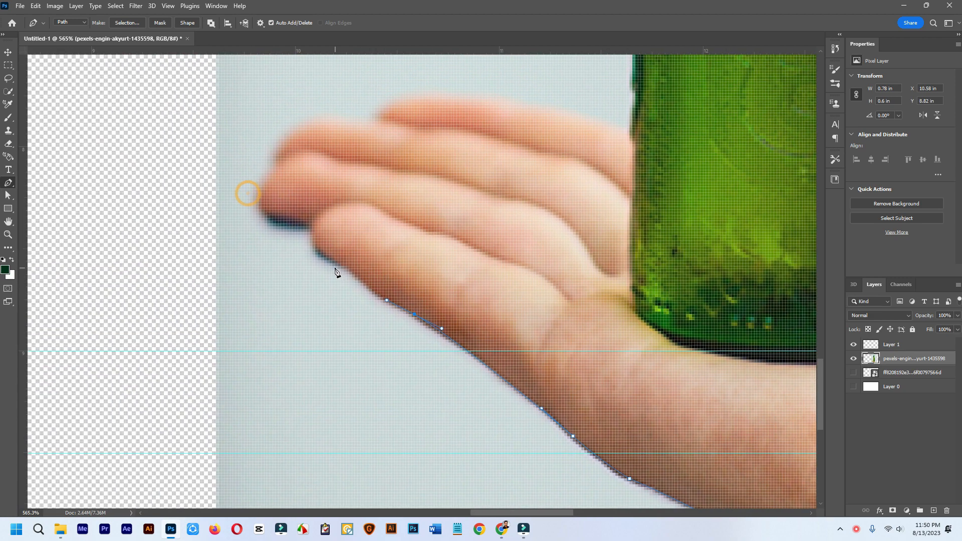
Step: Trace the path around the lowest fingertip and past the dark nail to the outermost fingertip
drag(324, 255, 312, 244)
click(312, 221)
drag(314, 220, 443, 332)
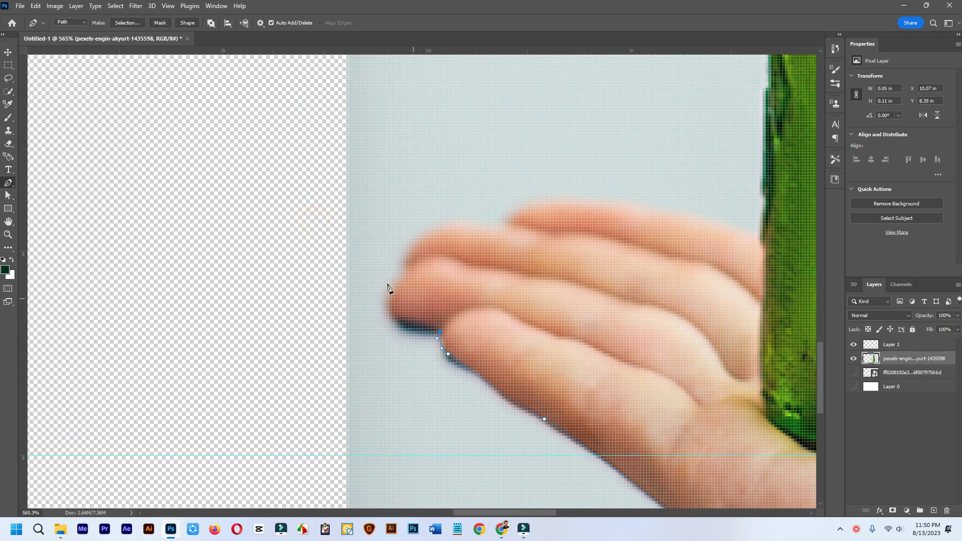
drag(400, 278, 406, 245)
alt+click(391, 292)
Step: Continue the path over the upper fingertips and along the top finger toward the bottle, cutting handles at the corner anchors
drag(406, 263, 479, 221)
alt+click(406, 263)
alt+click(440, 223)
drag(509, 226, 306, 226)
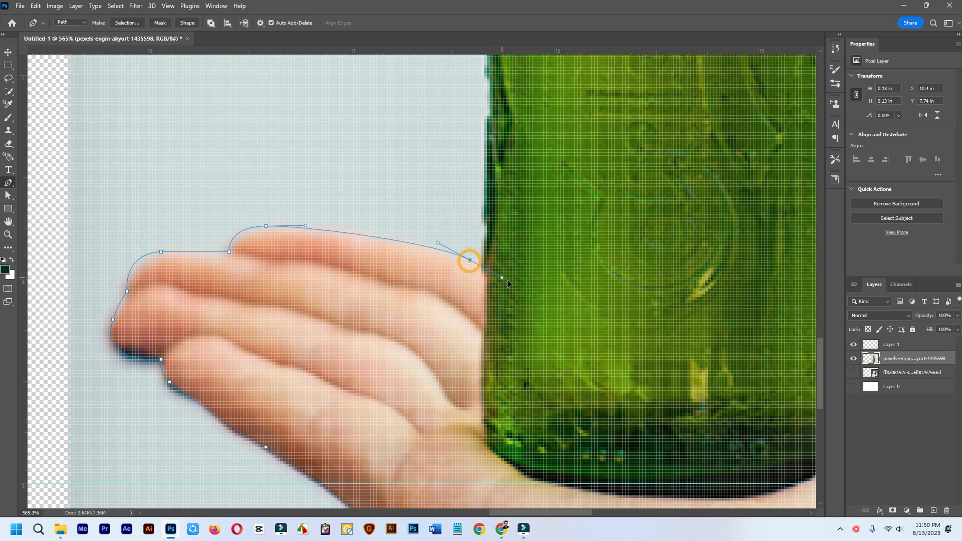
drag(470, 259, 517, 284)
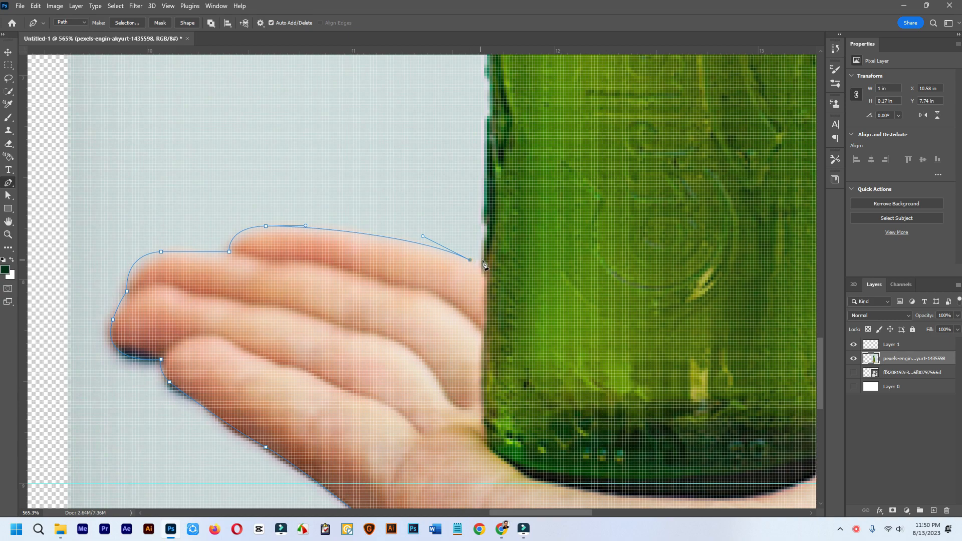
Step: Join the path to the bottle's left edge above the fingers and run it straight up to the shoulder
drag(482, 251, 464, 510)
scroll(478, 374, down, 3)
scroll(479, 351, down, 2)
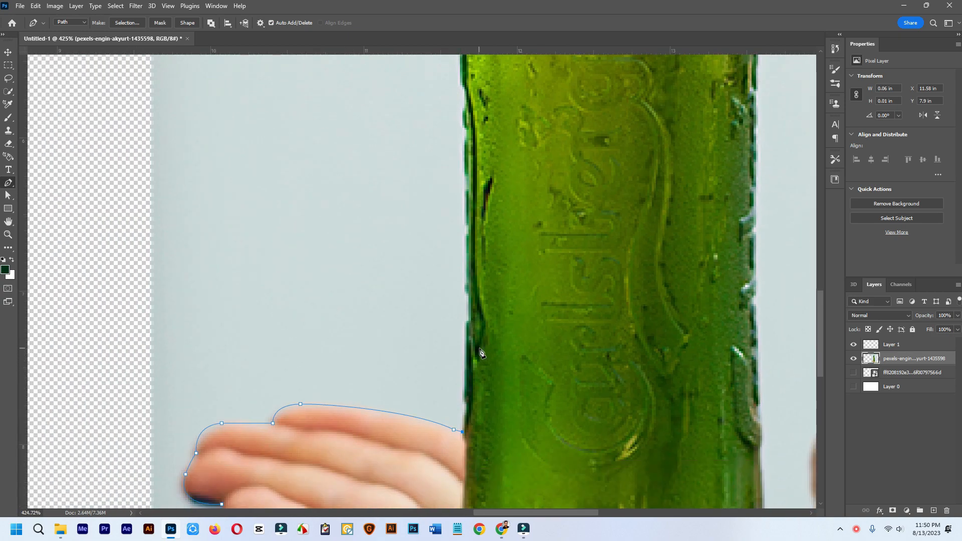
scroll(479, 353, up, 1)
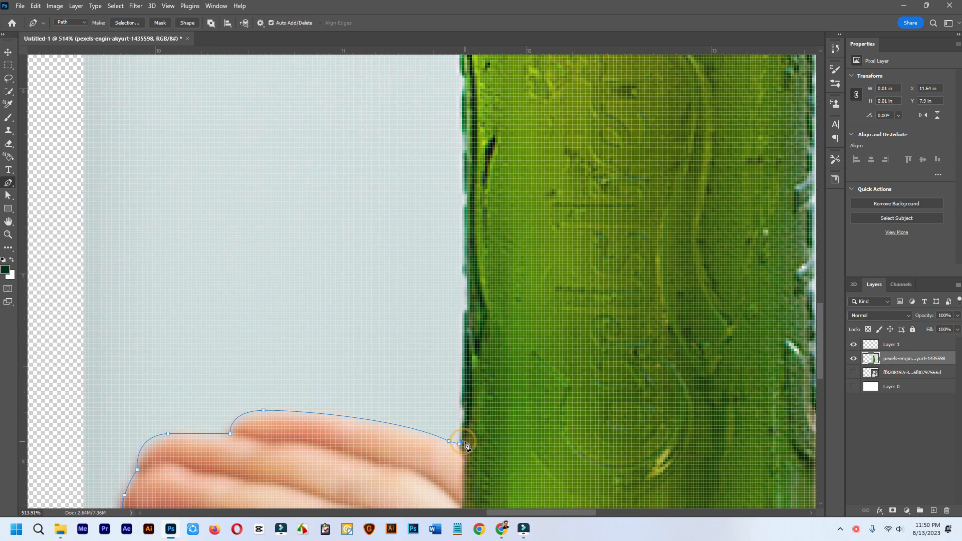
scroll(479, 258, down, 3)
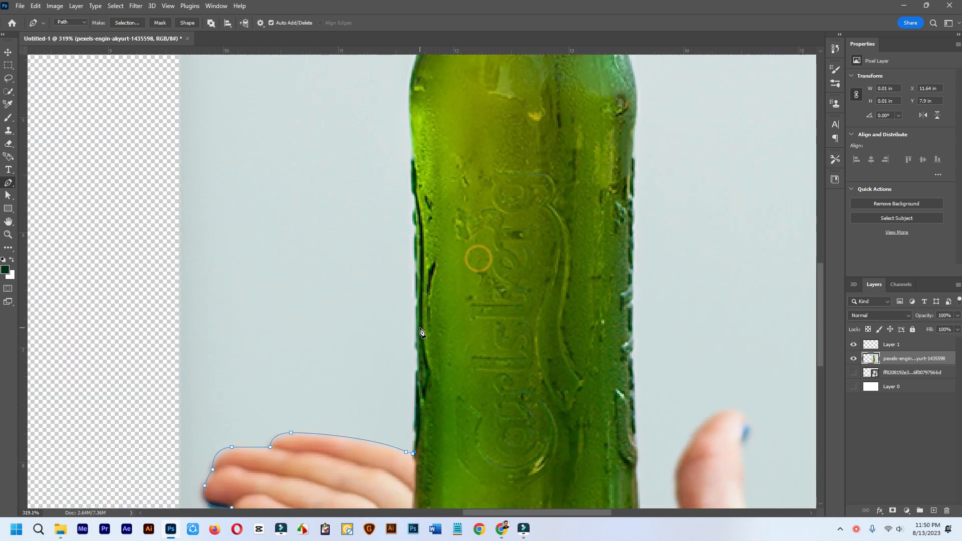
click(411, 101)
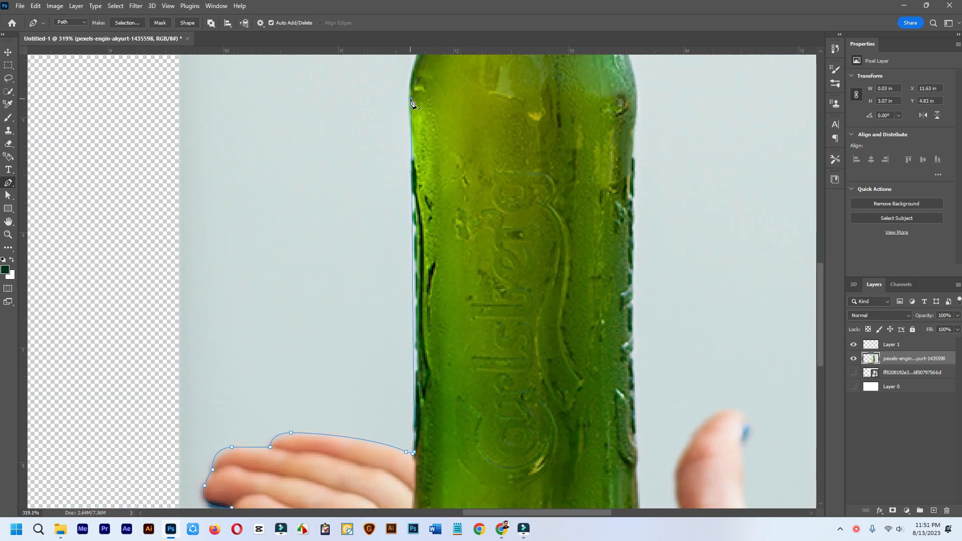
Step: Curve the path along the bottle's left shoulder and onto the lower neck, fitting the neck anchor to the glass edge
scroll(412, 101, up, 2)
scroll(425, 169, up, 3)
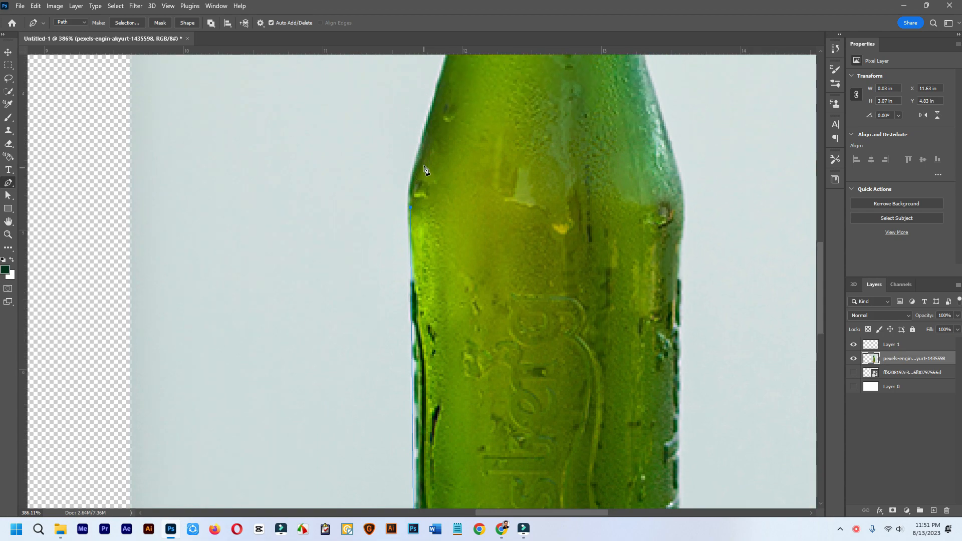
drag(424, 138, 434, 108)
drag(467, 167, 415, 327)
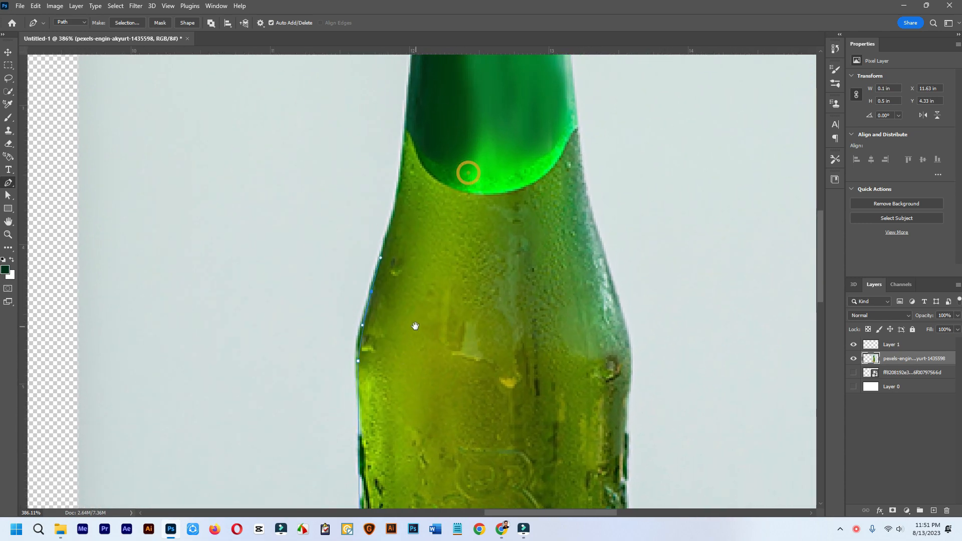
drag(414, 166, 424, 115)
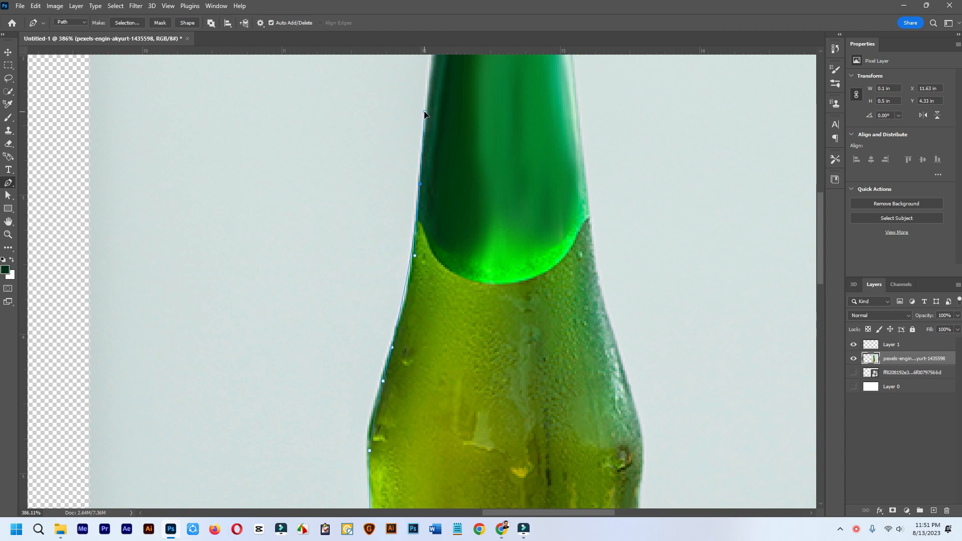
click(425, 111)
drag(420, 184, 423, 186)
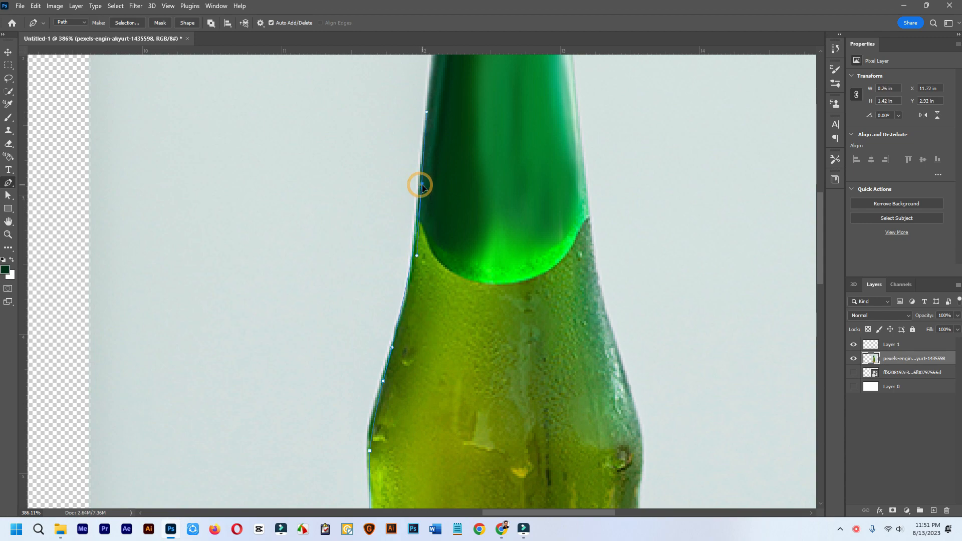
Step: Extend the path up the left side of the neck to the clear glass below the lip
drag(447, 139, 424, 389)
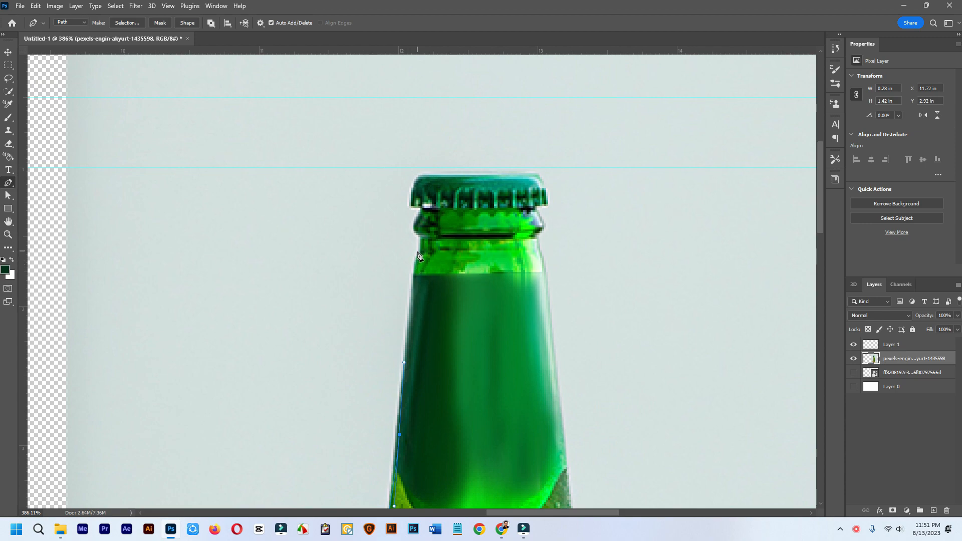
click(408, 278)
click(429, 226)
Step: Adjust the path's anchor and handles beside the neck label's lower end to match the bottle's left contour
drag(449, 334, 451, 133)
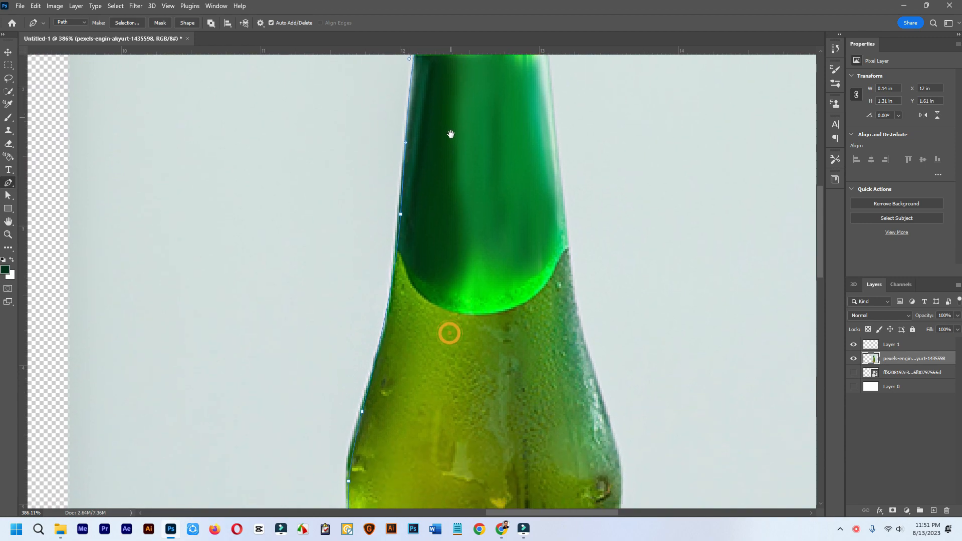
drag(425, 358, 421, 318)
scroll(391, 259, up, 3)
click(400, 136)
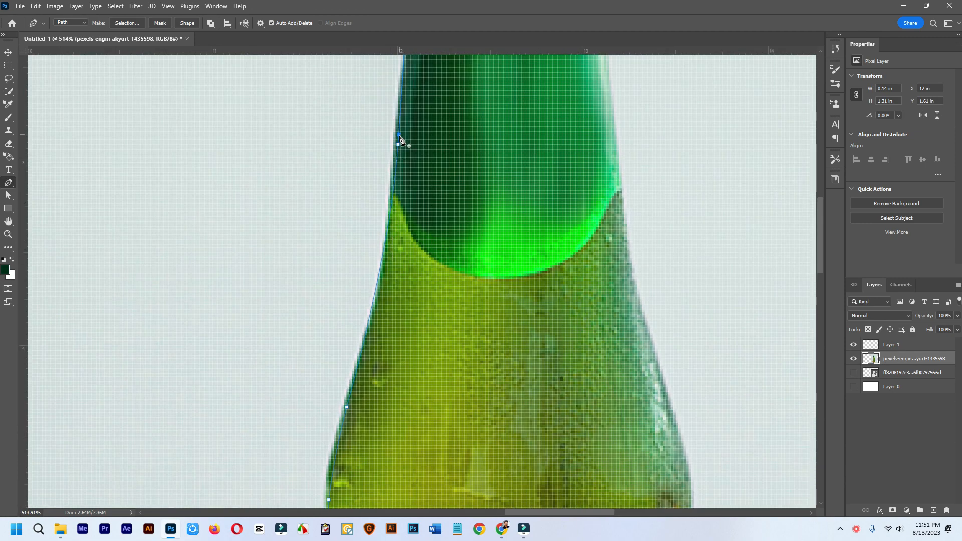
drag(399, 138, 400, 215)
scroll(399, 221, up, 1)
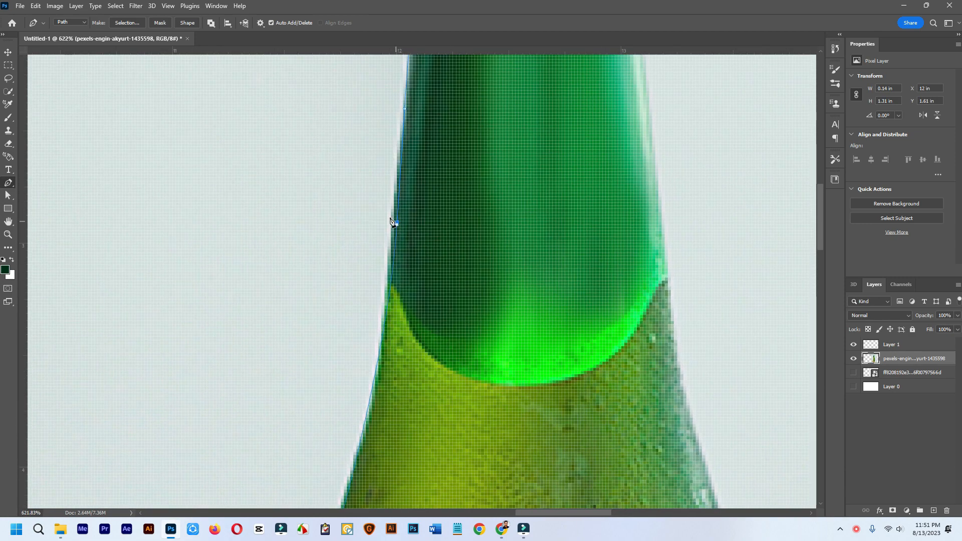
click(397, 224)
click(397, 224)
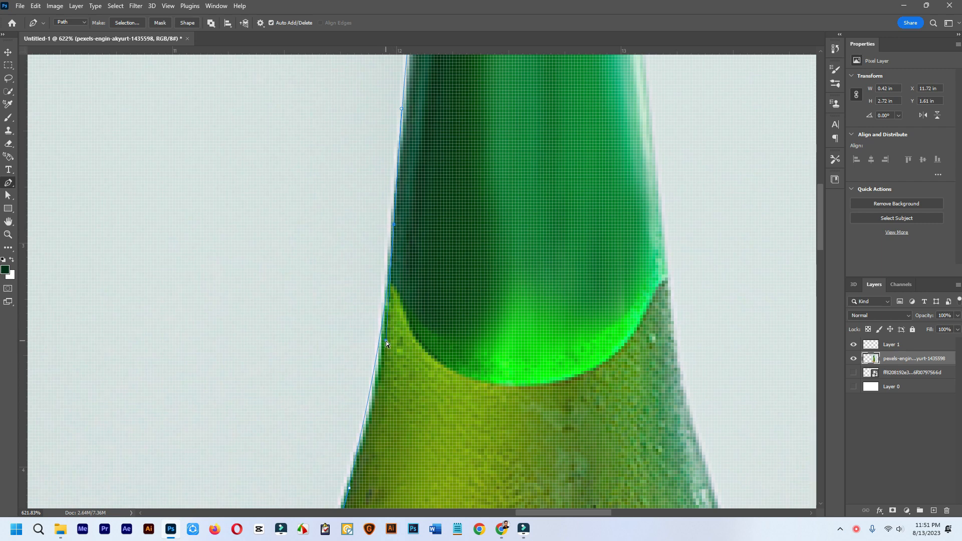
scroll(410, 316, down, 2)
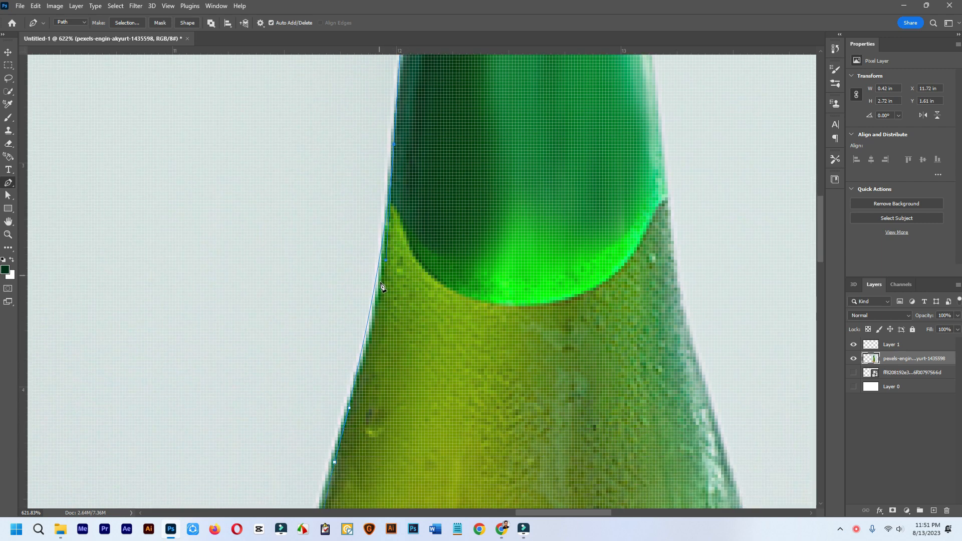
drag(386, 260, 385, 287)
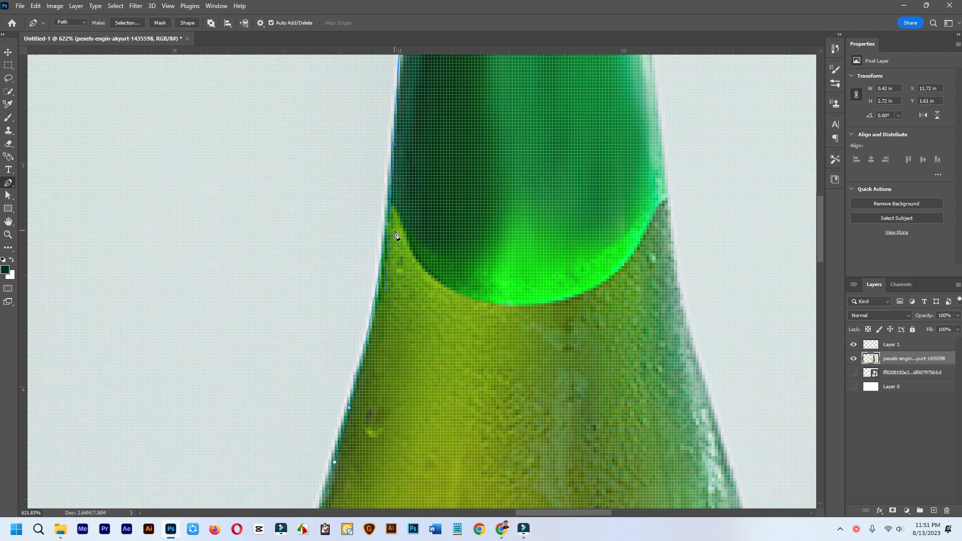
Step: Reshape the curve handles beside the upper part of the neck label to follow the glass edge
drag(436, 151, 419, 328)
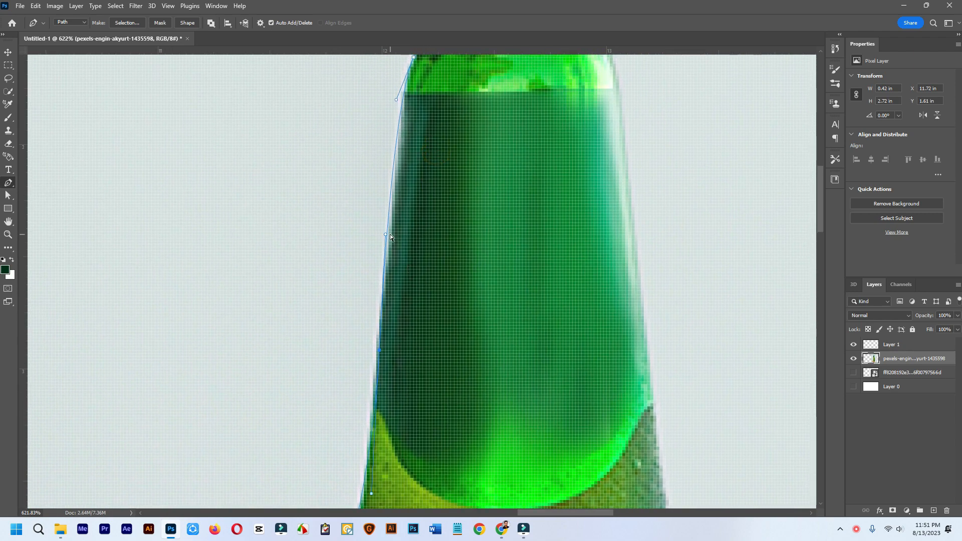
drag(386, 235, 398, 307)
drag(391, 181, 393, 188)
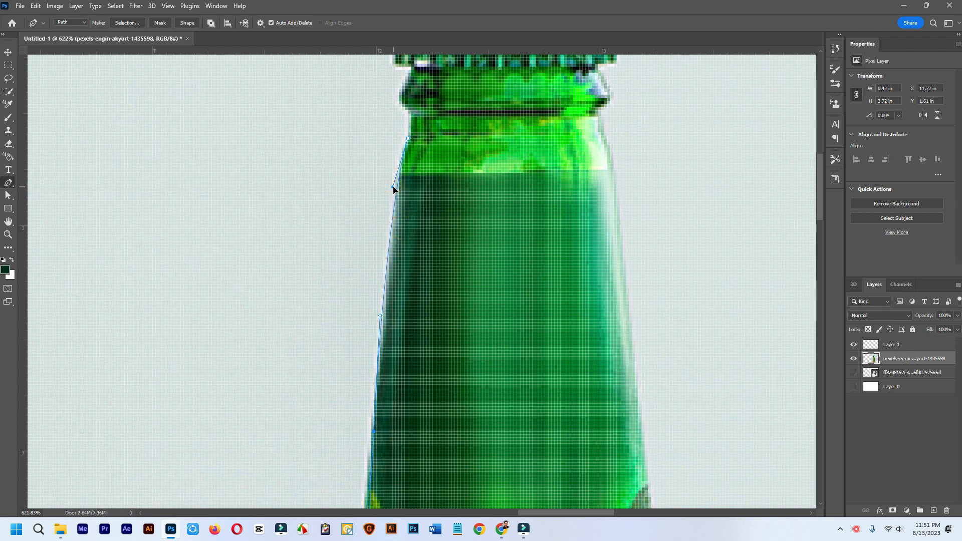
Step: Trace the path around the left side of the glass lip up to the underside of the cap
drag(439, 120, 401, 220)
scroll(403, 232, up, 3)
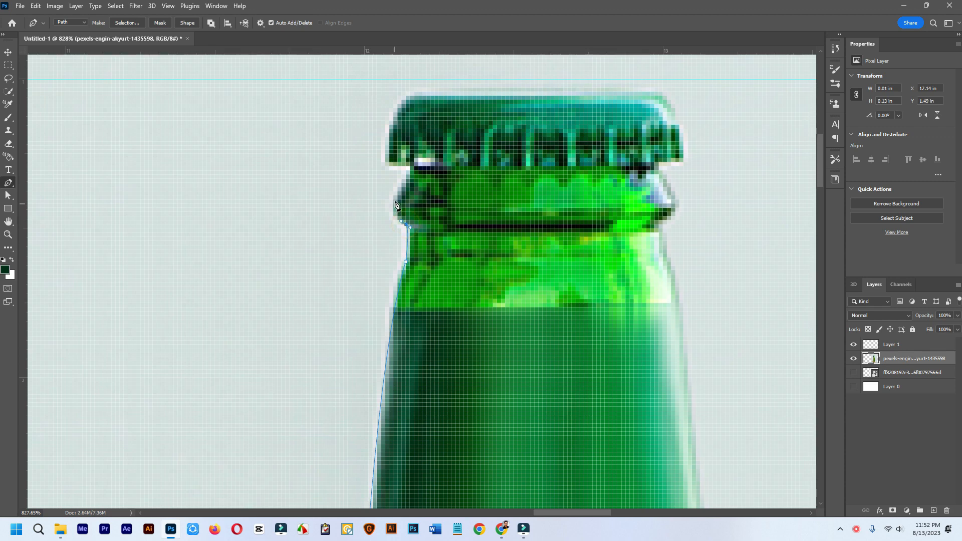
drag(401, 179, 418, 141)
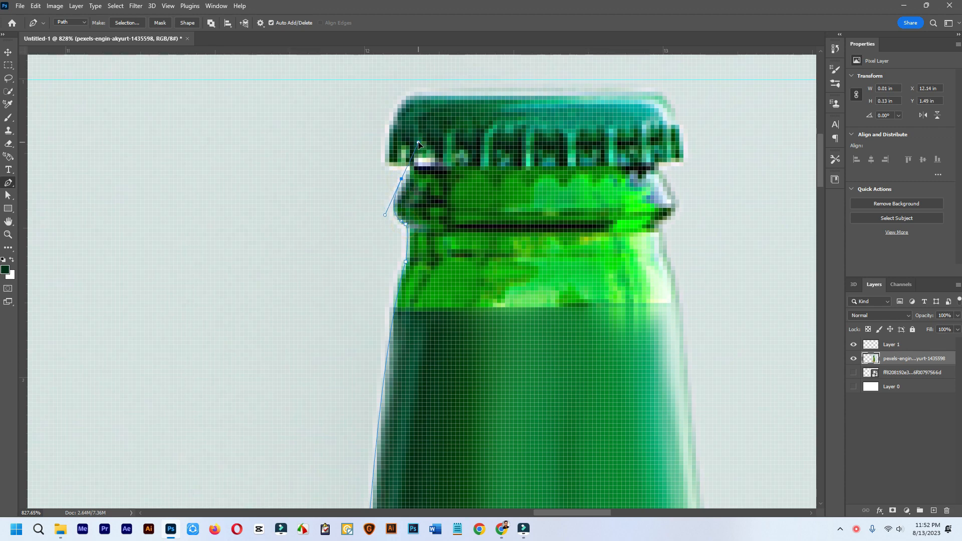
click(410, 170)
scroll(387, 161, up, 3)
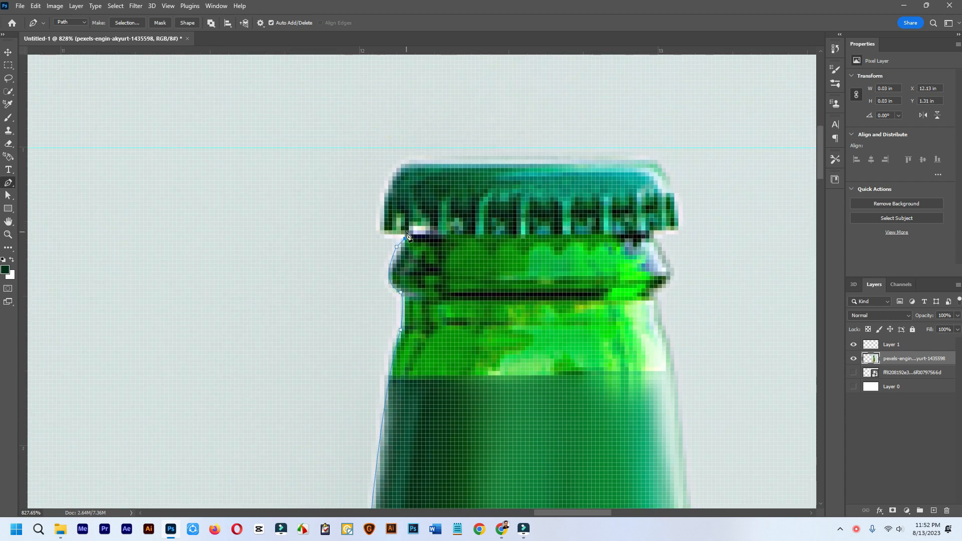
Step: Trace the path around the cap's left side to its upper corner and remove that anchor's outgoing handle
click(380, 230)
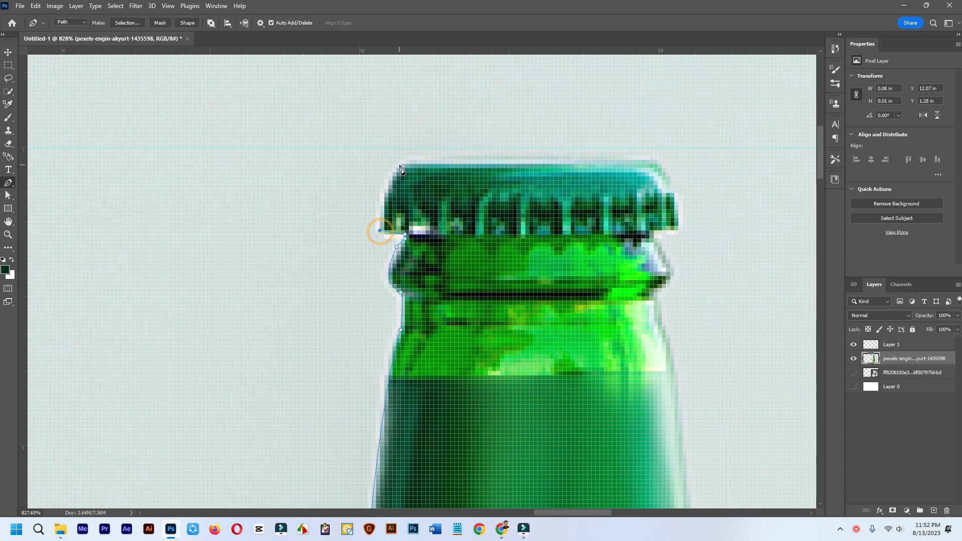
click(401, 164)
drag(404, 169, 423, 148)
alt+click(401, 164)
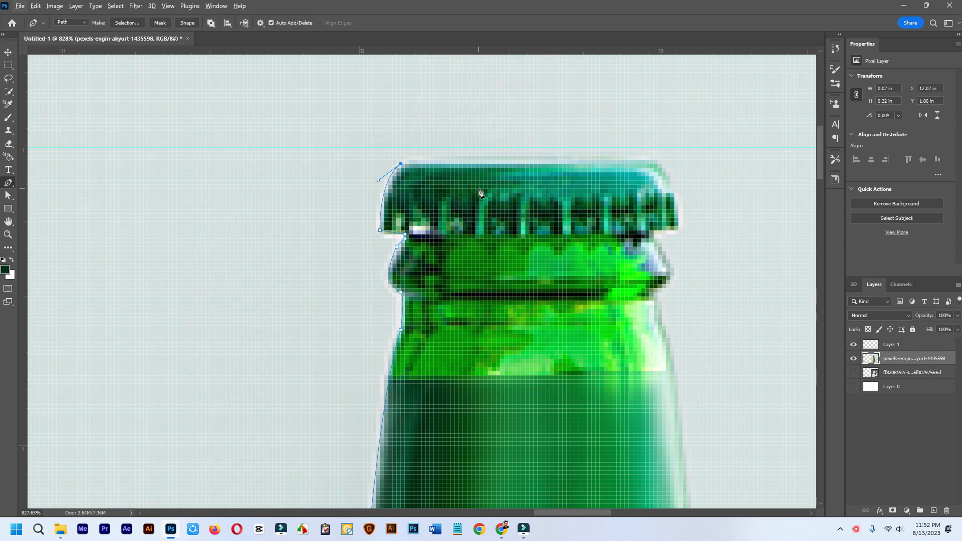
scroll(478, 192, down, 5)
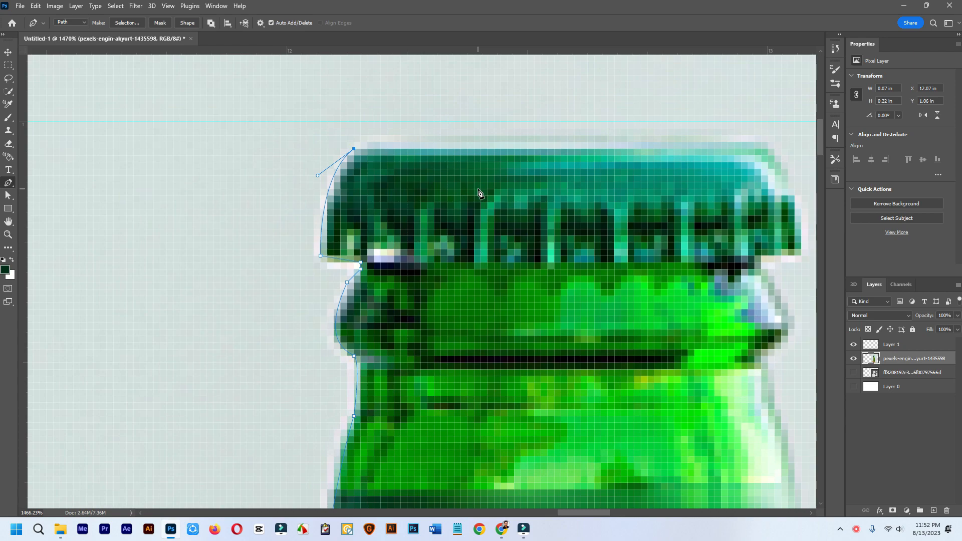
Step: Trace the path across the bottle cap's top, around its right side, and in under the cap to the glass
scroll(477, 217, up, 3)
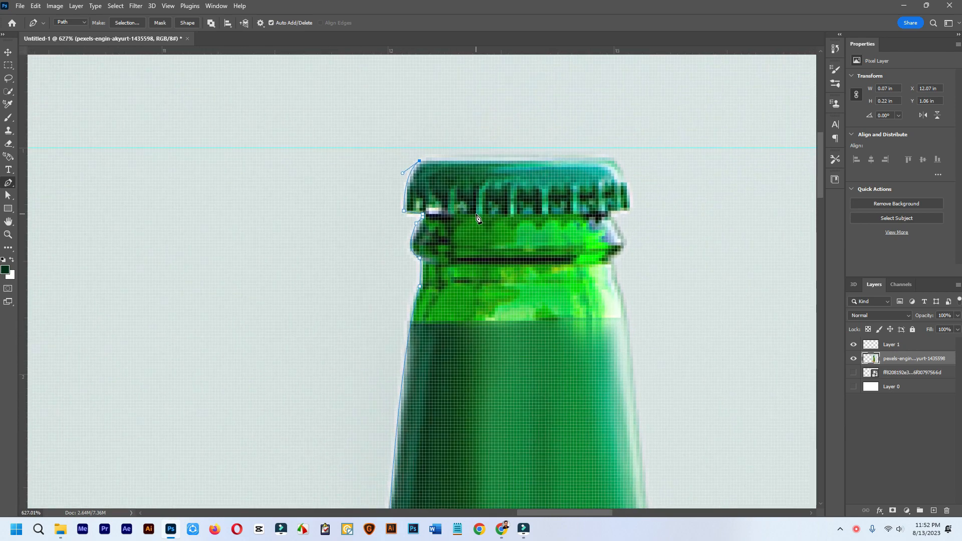
scroll(478, 217, down, 2)
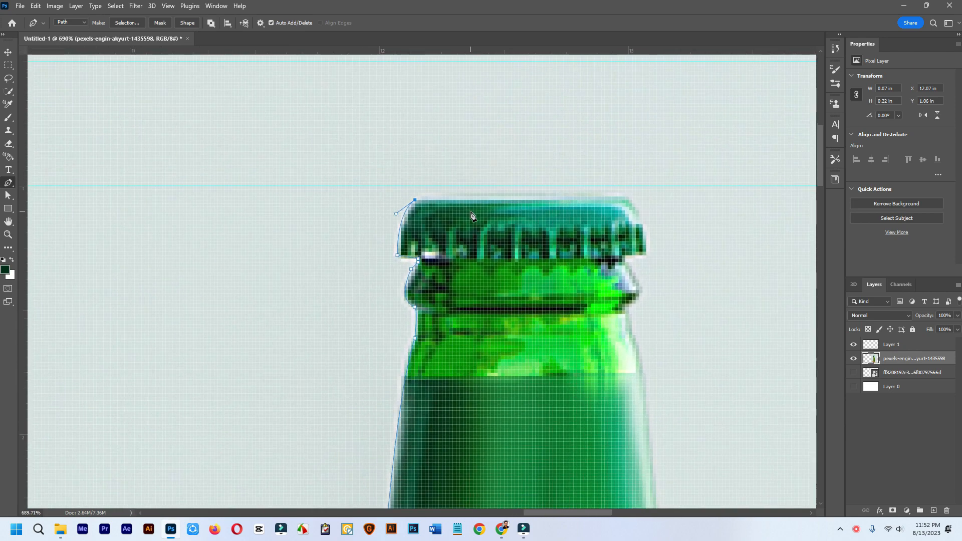
scroll(493, 205, up, 3)
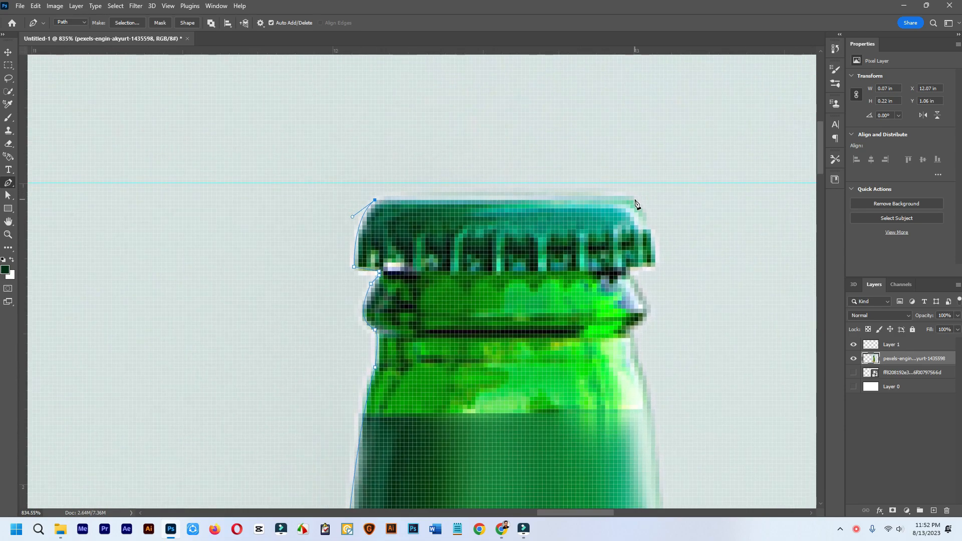
scroll(503, 205, down, 6)
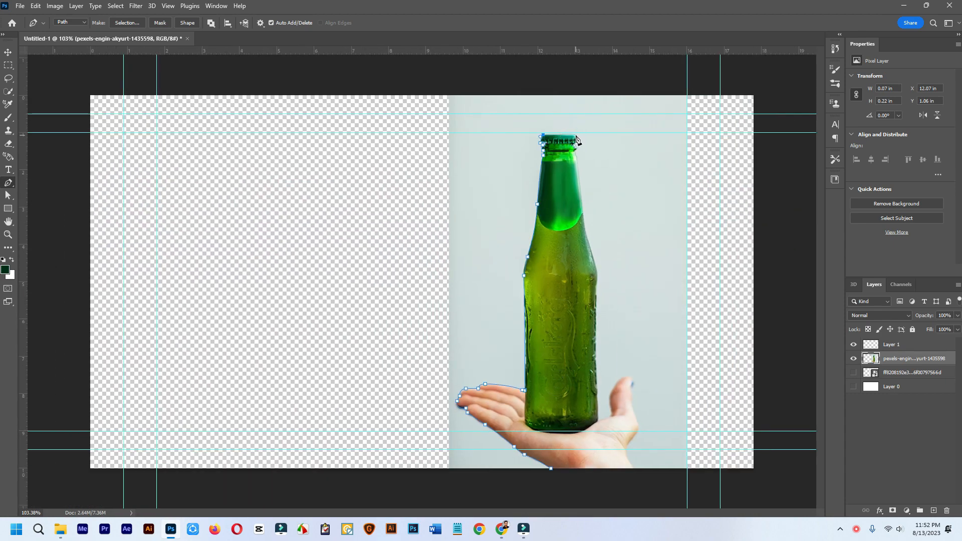
scroll(580, 140, up, 5)
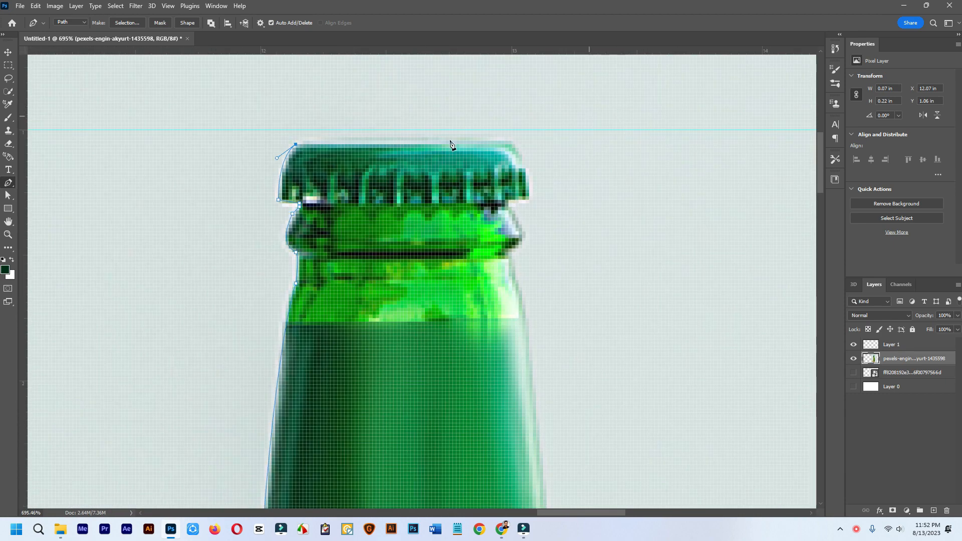
drag(512, 145, 528, 149)
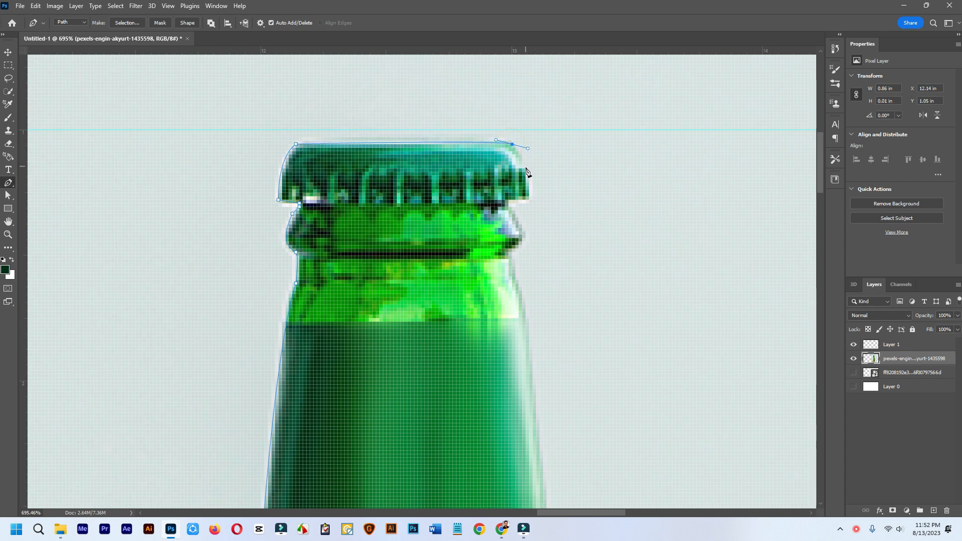
click(526, 168)
drag(523, 200, 523, 234)
click(508, 199)
click(510, 259)
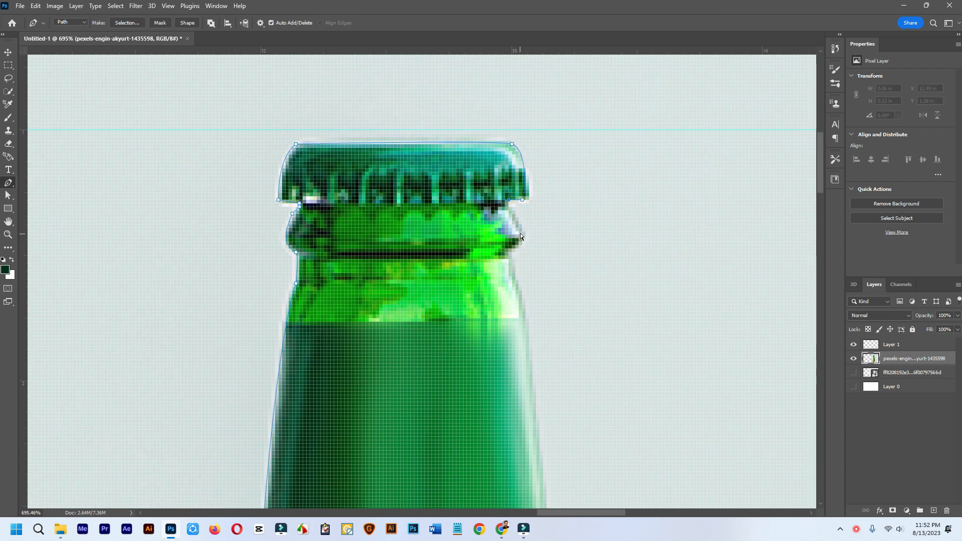
Step: Trace the path around the right side of the glass lip and onto the bottle neck above the label
drag(521, 229, 533, 234)
scroll(524, 232, up, 2)
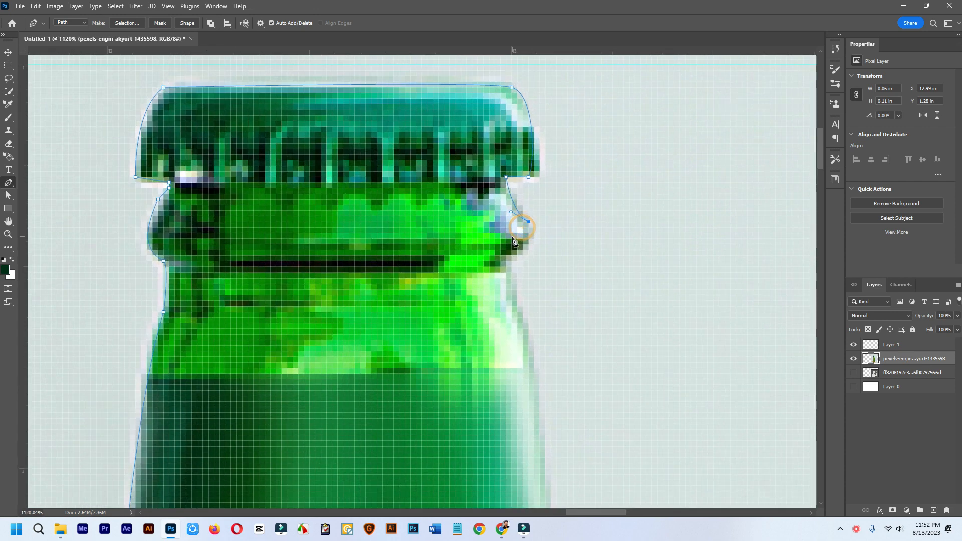
drag(512, 262, 535, 254)
drag(599, 273, 494, 179)
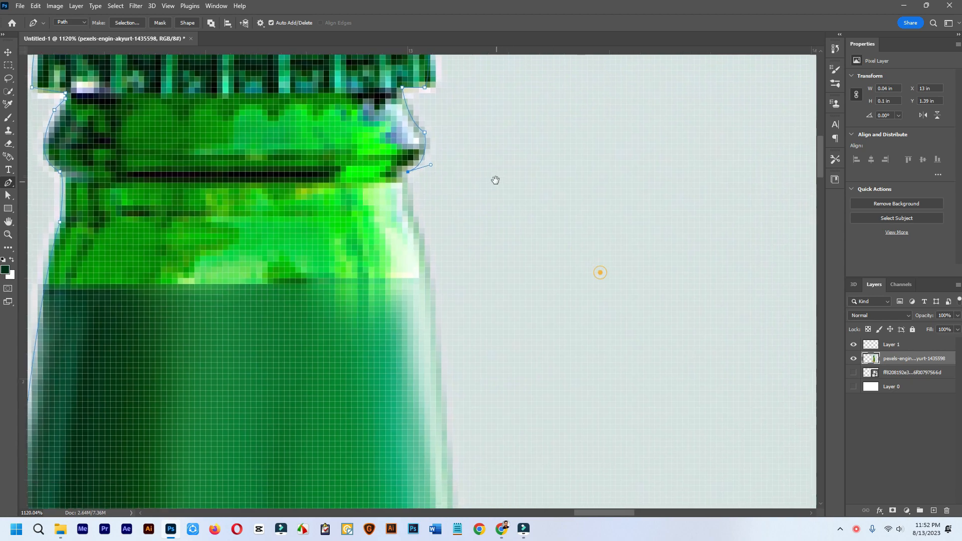
drag(417, 233, 429, 271)
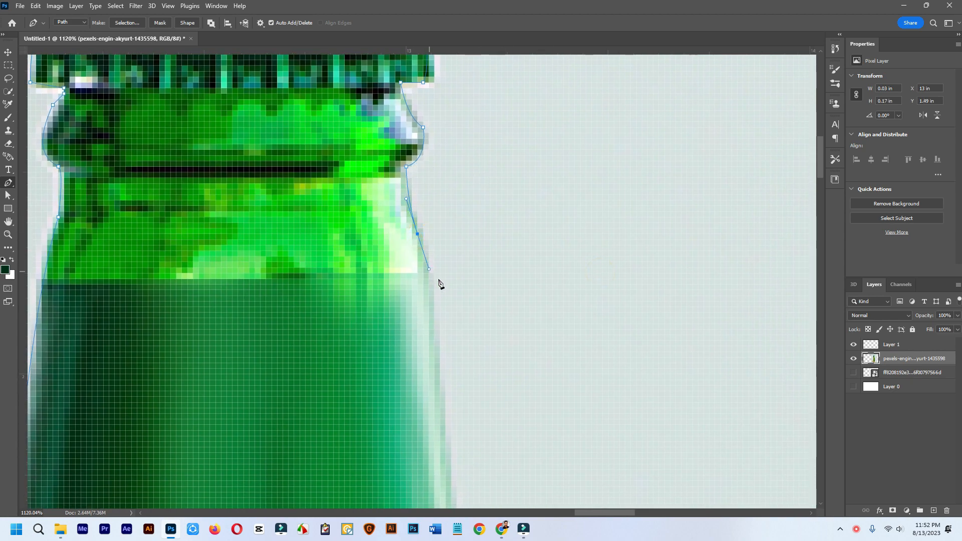
Step: Extend the path straight down the neck label's right edge to the label's lower end
scroll(537, 189, down, 3)
scroll(511, 178, down, 3)
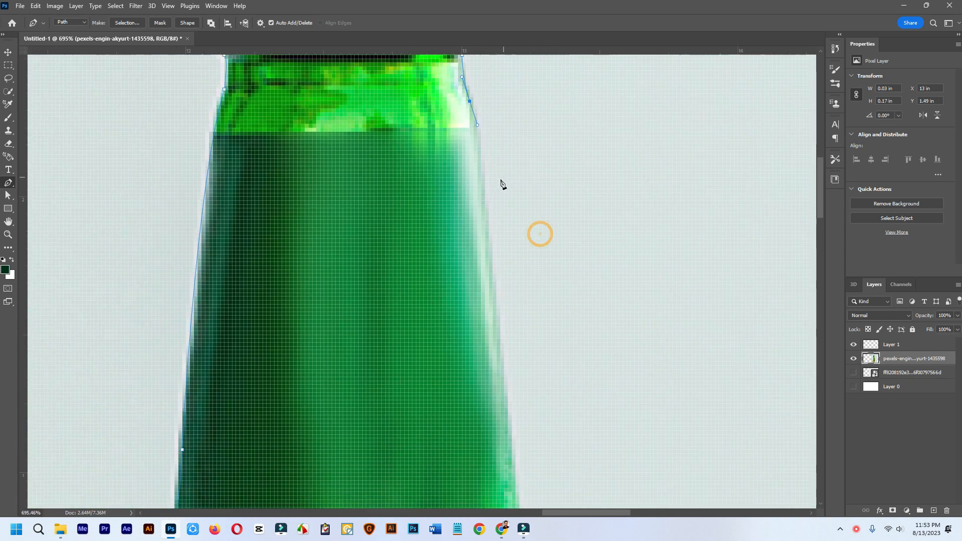
click(513, 408)
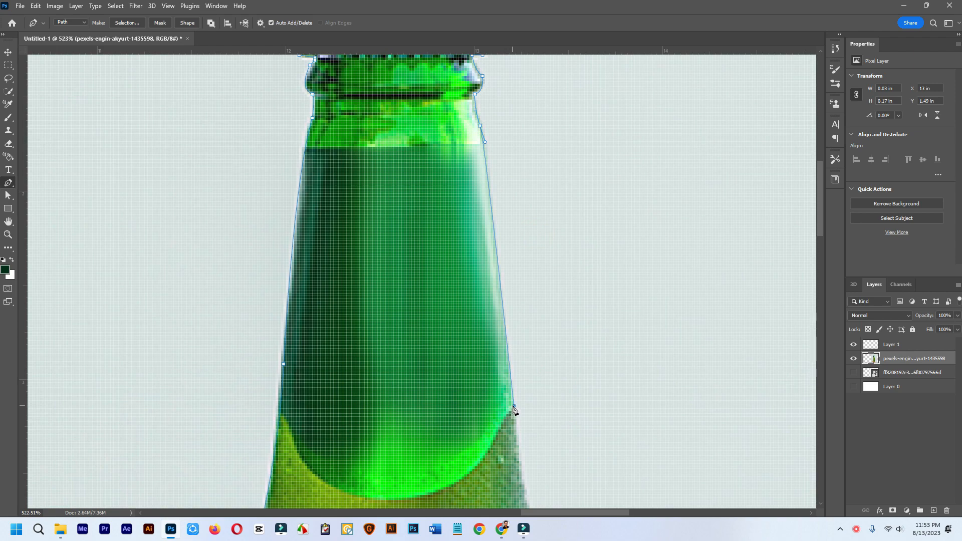
click(510, 376)
drag(600, 333, 584, 200)
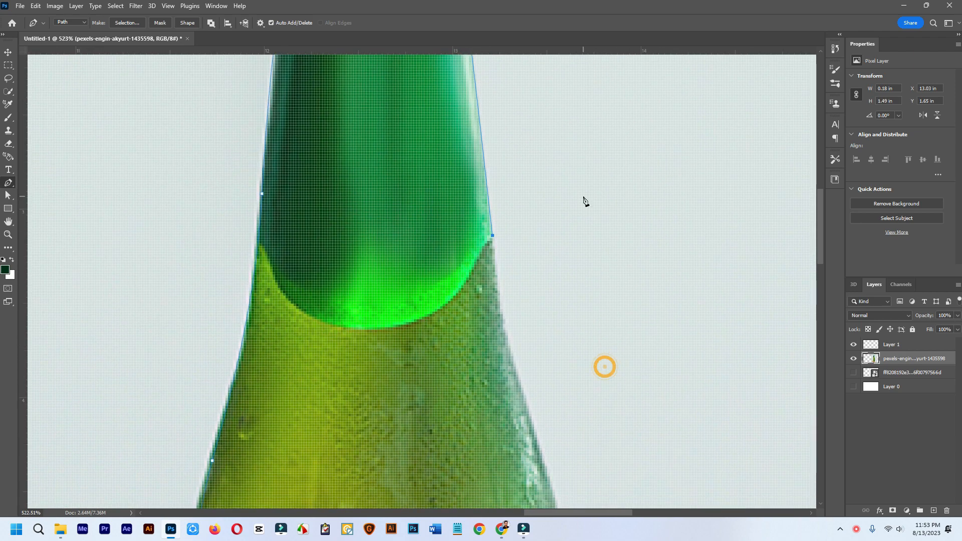
Step: Add a curved anchor partway down the bottle's right shoulder and adjust its position and handles to match the glass edge
drag(526, 369, 544, 425)
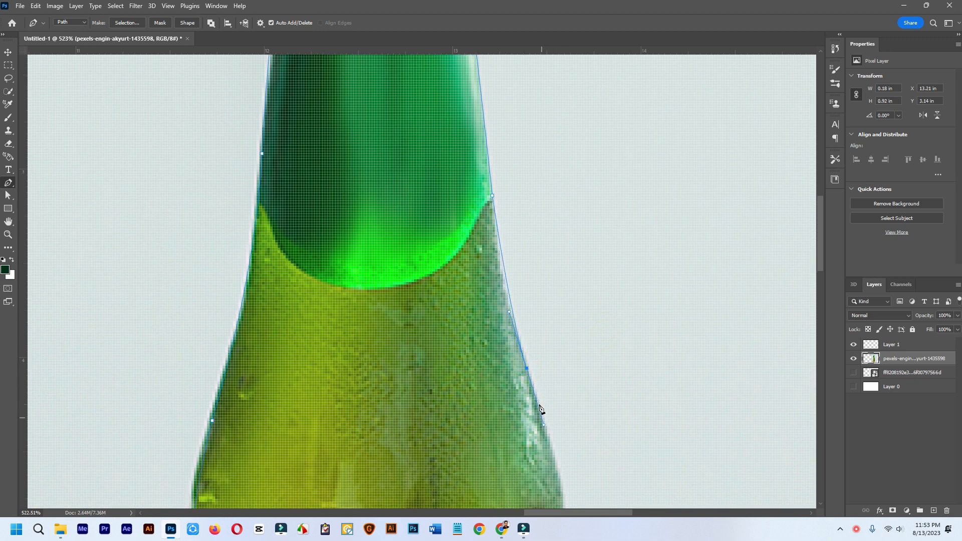
drag(527, 369, 526, 377)
drag(509, 319, 504, 313)
drag(528, 378, 528, 378)
drag(571, 381, 559, 263)
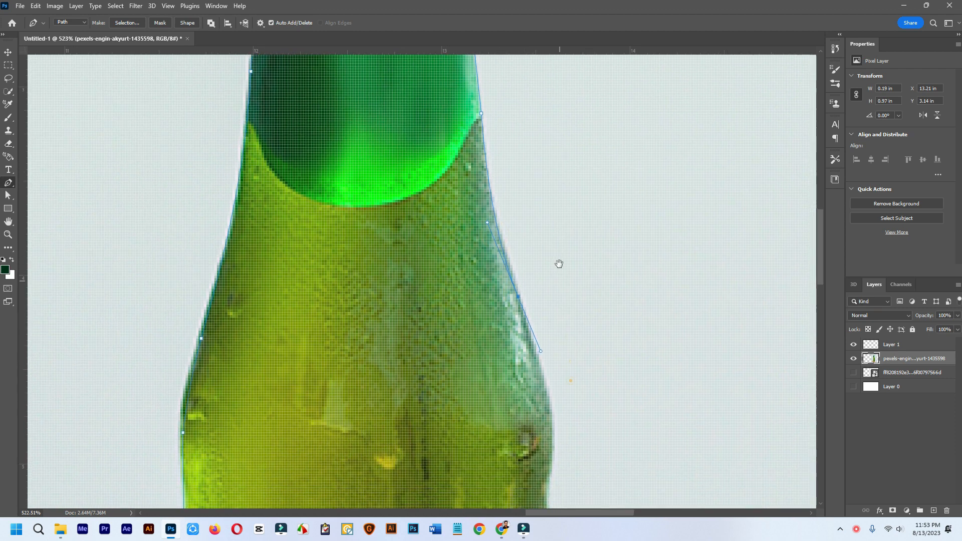
Step: Curve the path around the lower right shoulder and extend it down the bottle's side to the base at the palm
drag(550, 385, 553, 218)
scroll(563, 375, down, 13)
scroll(532, 341, up, 4)
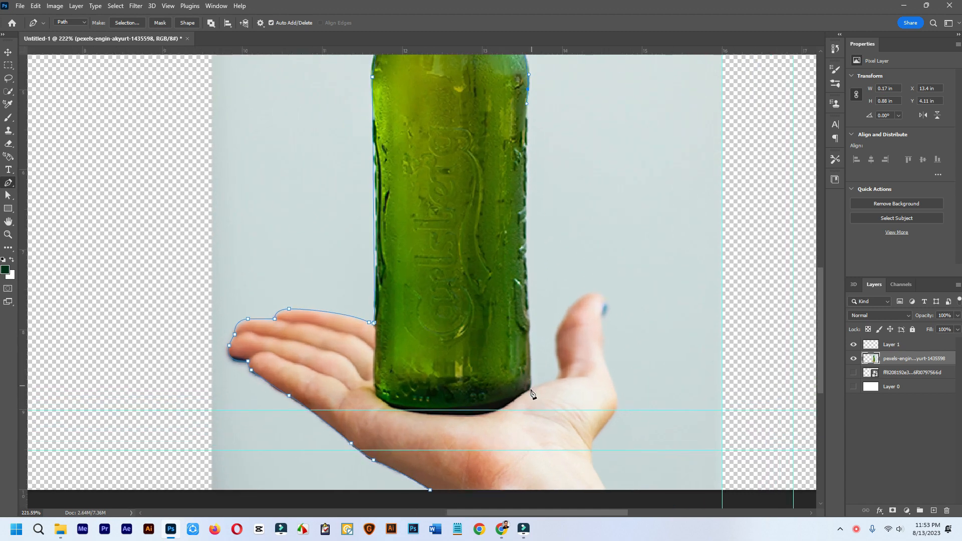
click(531, 386)
Step: Add an anchor midway along the bottle body's right side and pull it inward to match the glass edge
scroll(528, 198, up, 5)
click(529, 231)
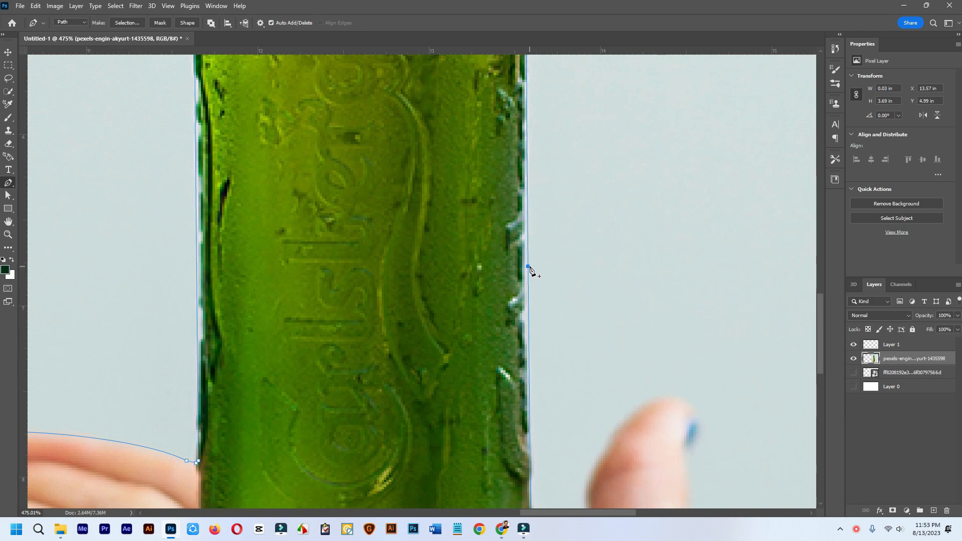
drag(530, 268, 530, 263)
click(529, 261)
key(ctrl+z)
click(528, 246)
click(527, 233)
drag(528, 232, 522, 233)
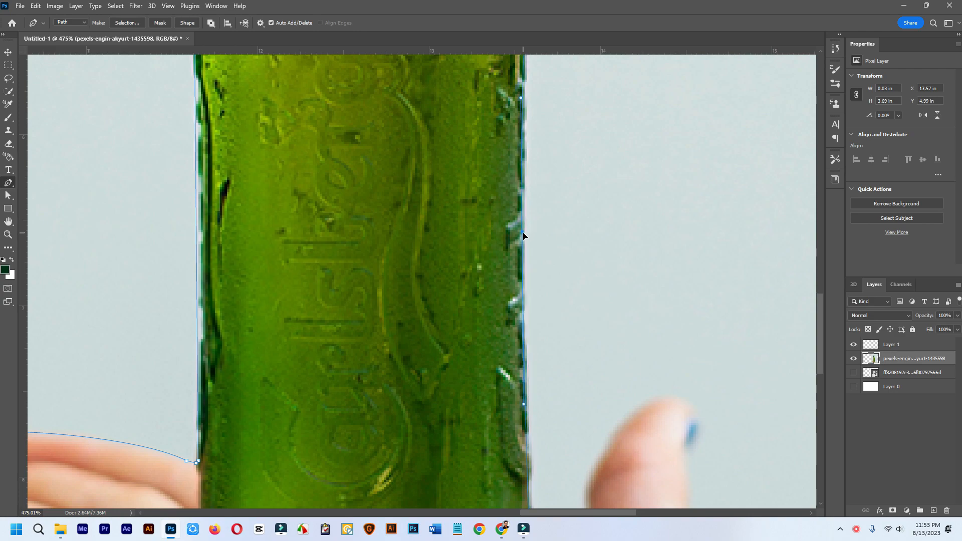
Step: Continue the path from the bottle's base along the palm and around the inner base of the thumb
scroll(525, 234, down, 3)
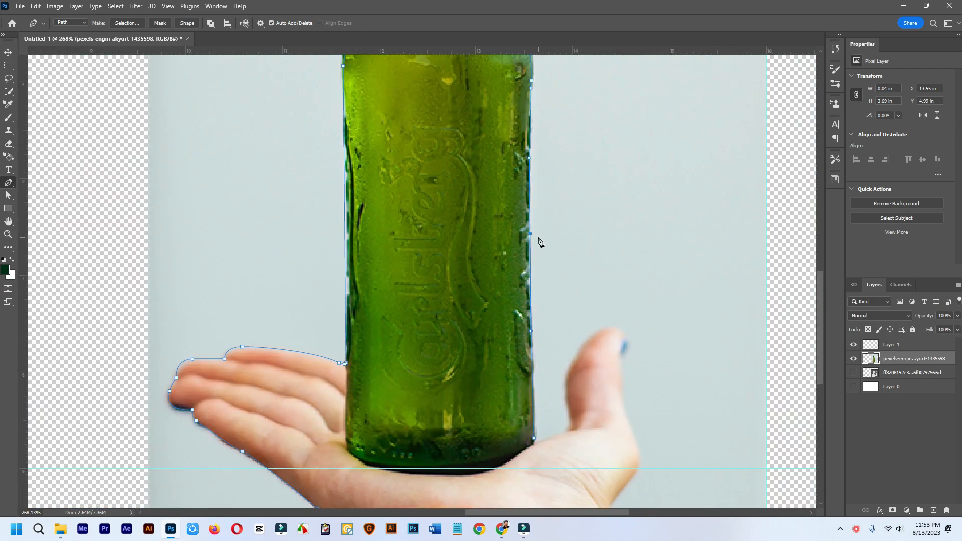
scroll(547, 290, down, 2)
scroll(544, 327, up, 2)
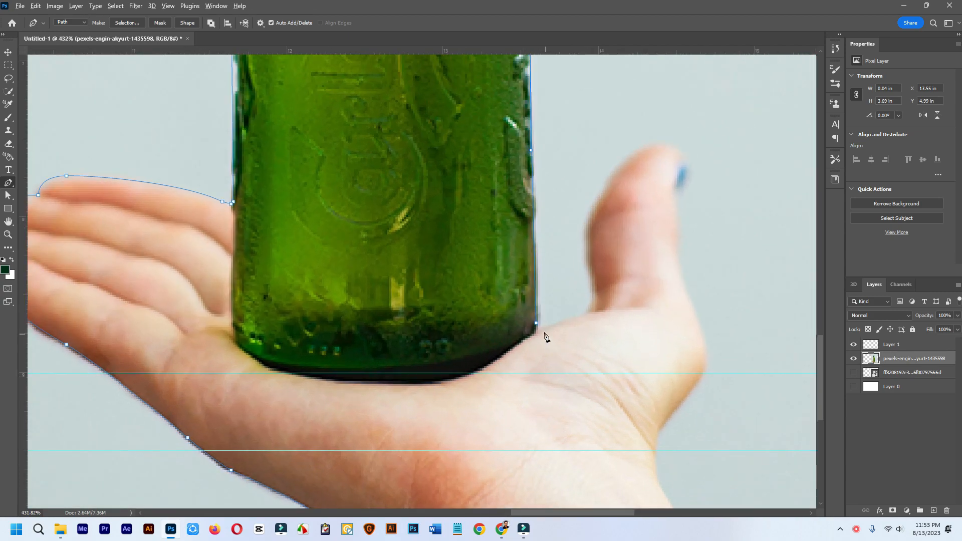
scroll(542, 333, up, 2)
drag(537, 328, 604, 305)
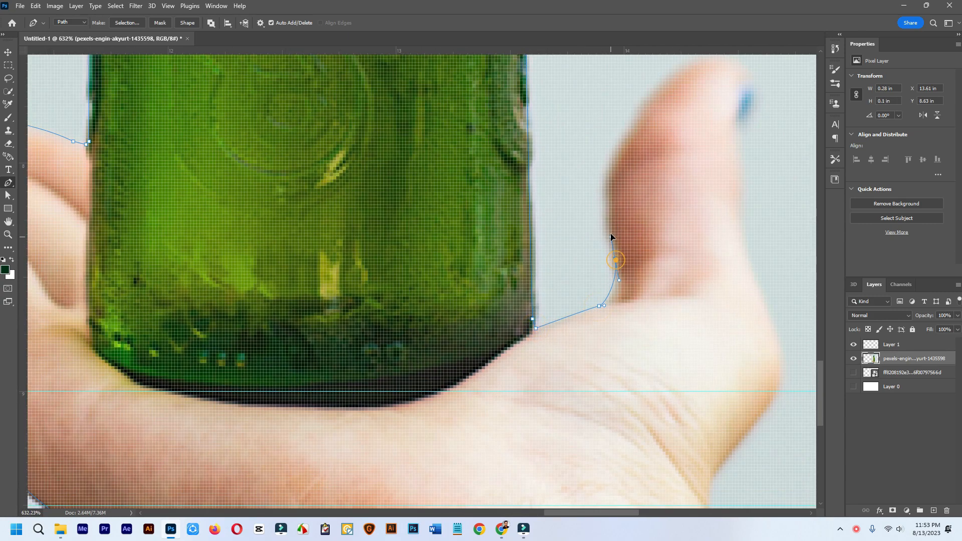
drag(611, 234, 608, 231)
Step: Trace the path up the inner side of the thumb and around its tip to the blue nail
drag(631, 184, 453, 286)
drag(477, 194, 516, 168)
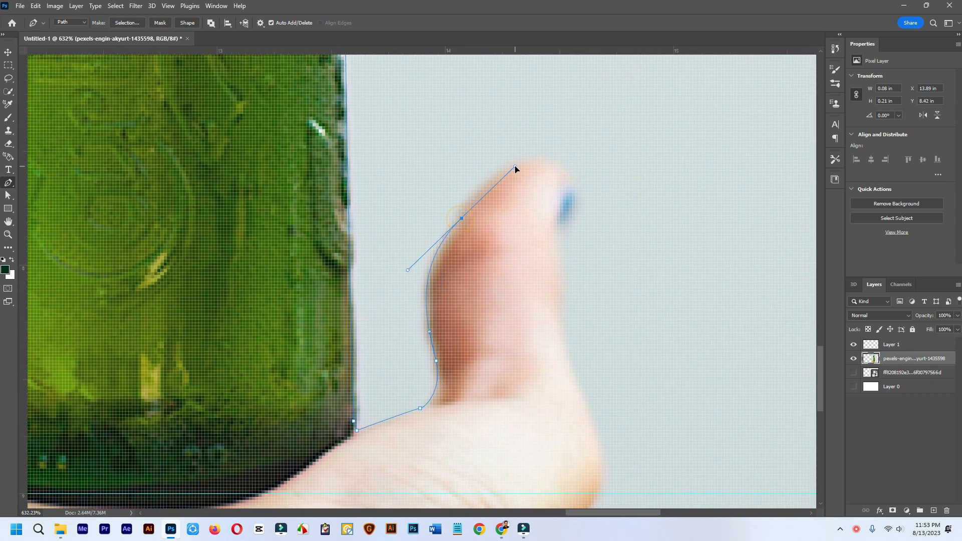
key(ctrl+z)
drag(432, 249, 459, 210)
drag(544, 158, 575, 205)
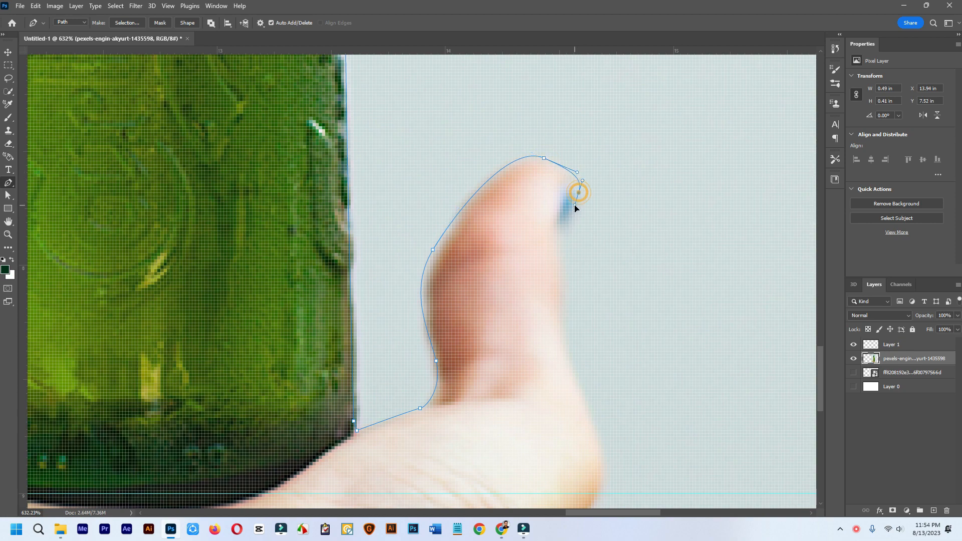
Step: Trace the path down the thumb's outer side and around the heel of the hand with the Pen tool
drag(558, 265, 562, 308)
drag(591, 362, 587, 231)
drag(583, 292, 658, 224)
key(c)
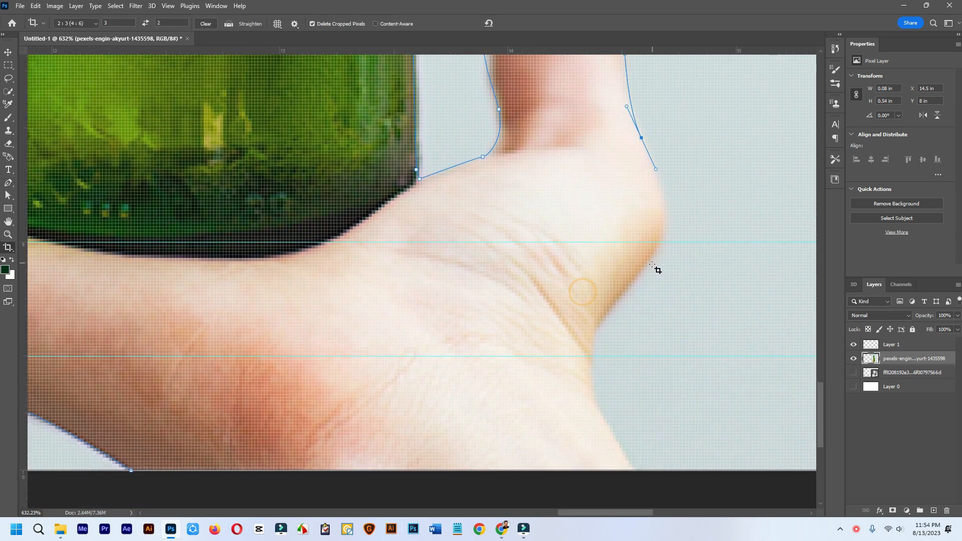
click(8, 183)
drag(645, 264, 560, 154)
Step: Trace the path down the wrist to the photo's lower edge and close it at the starting anchor
drag(512, 256, 540, 316)
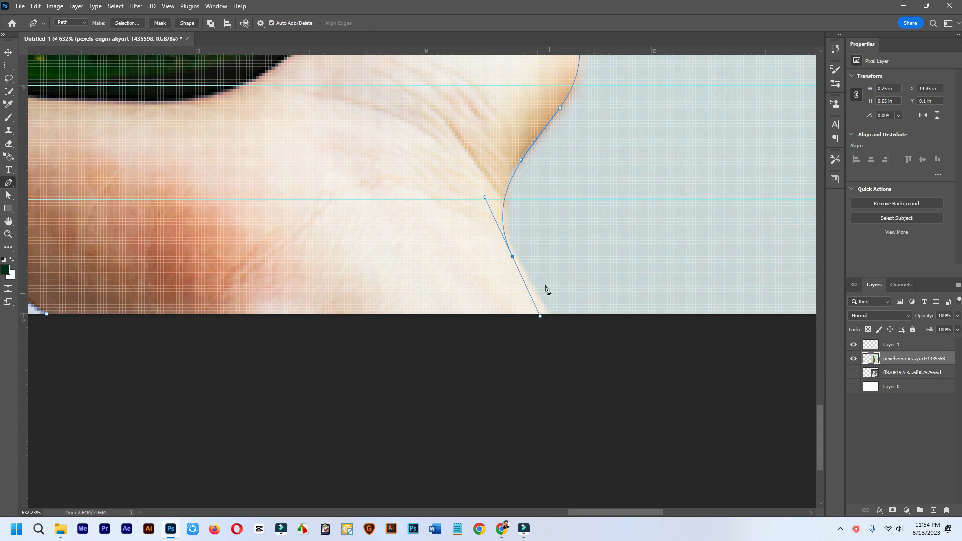
click(512, 257)
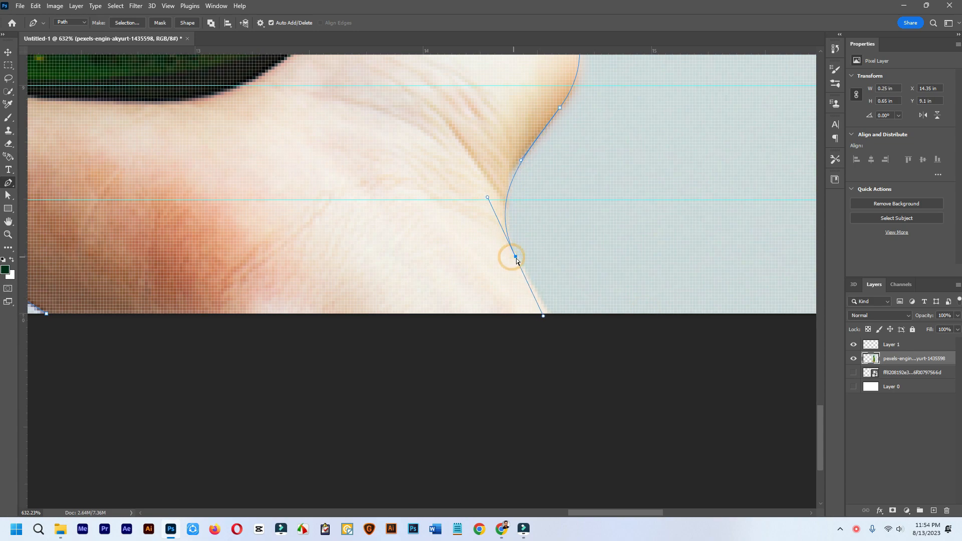
click(545, 318)
scroll(592, 303, down, 4)
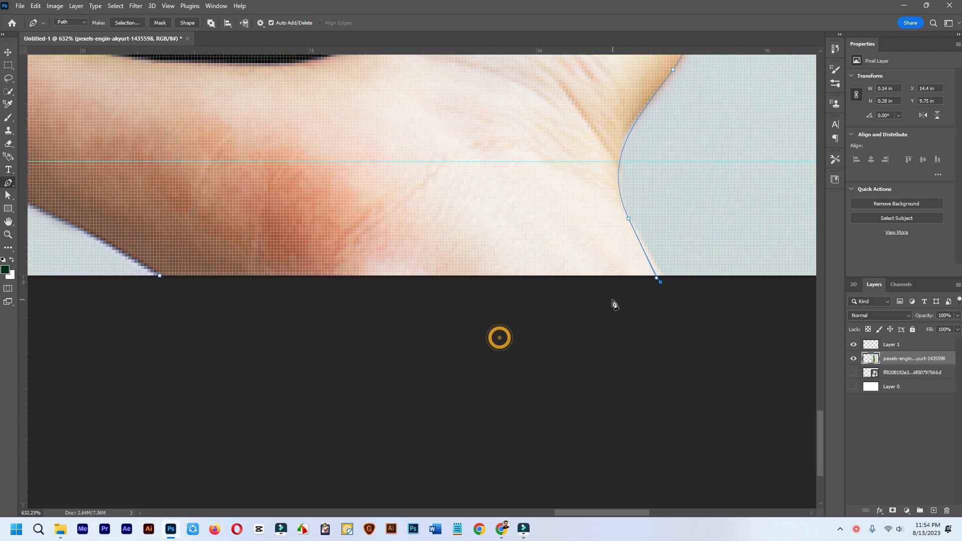
scroll(318, 303, left, 3)
drag(241, 276, 216, 236)
Step: Reshape the path's curve around the upper fingertips by adjusting the anchor at the front of the second finger
scroll(408, 233, down, 4)
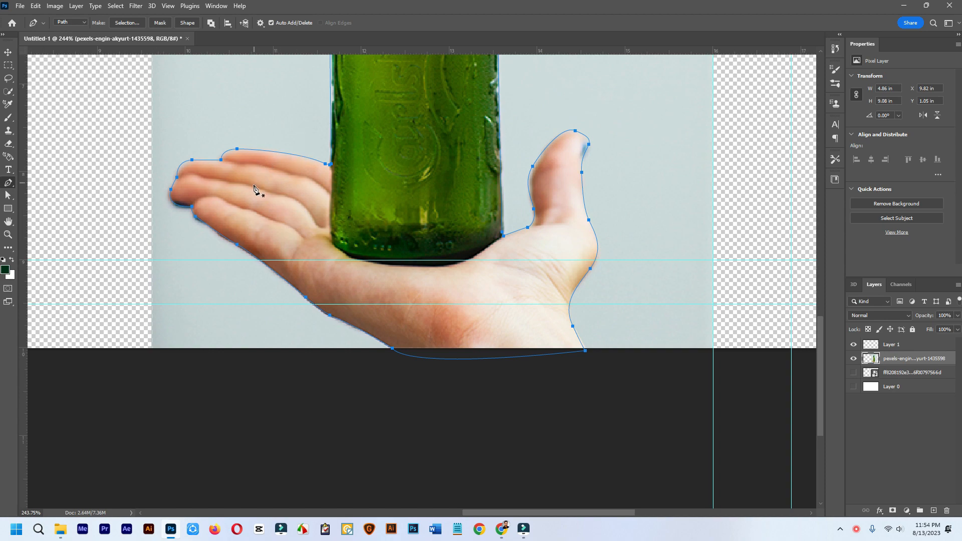
click(382, 343)
scroll(173, 191, up, 5)
scroll(184, 188, up, 1)
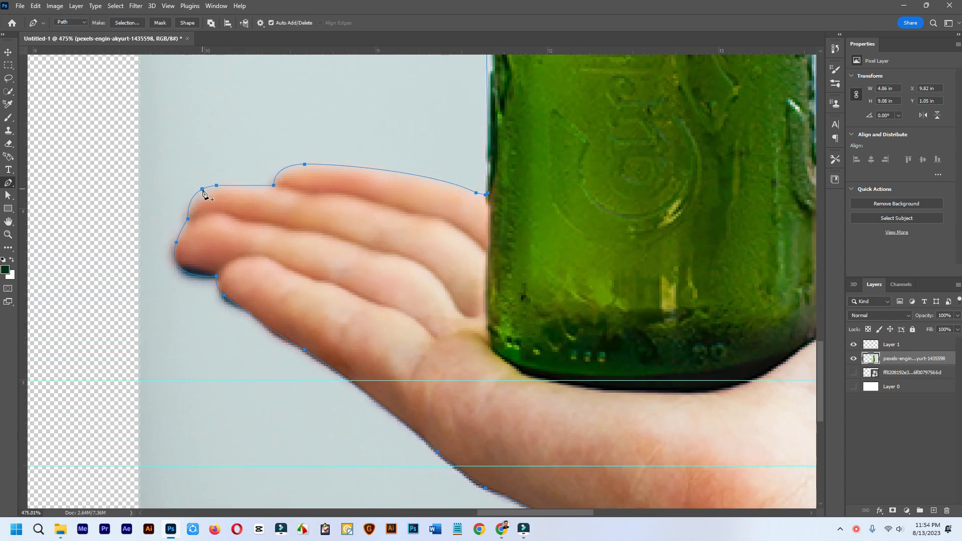
scroll(203, 198, up, 2)
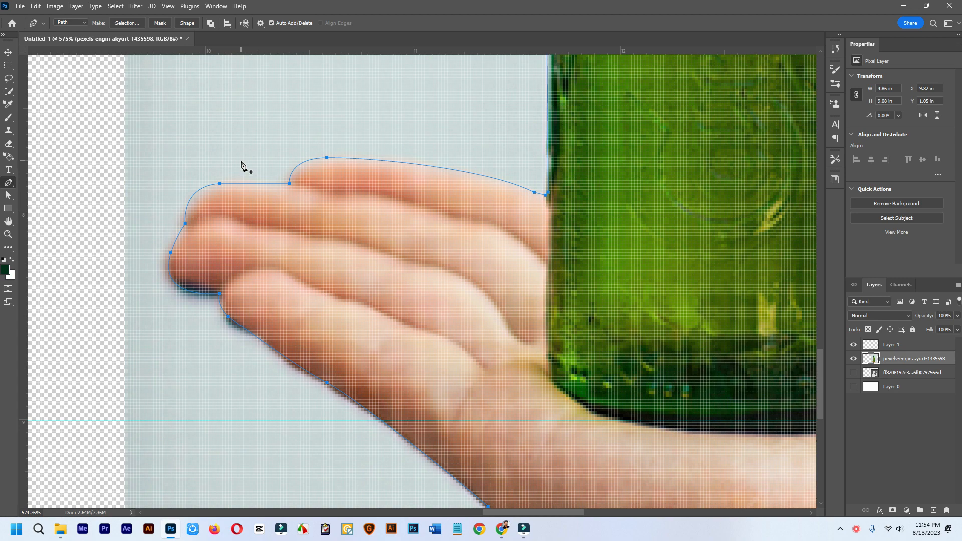
alt+click(220, 184)
key(ctrl+z)
mouse_move(180, 188)
mouse_down()
mouse_move(189, 185)
mouse_move(116, 191)
mouse_move(191, 191)
mouse_up()
drag(185, 225, 181, 228)
Step: Move the whole path slightly with the Path Selection tool and undo the move
click(8, 195)
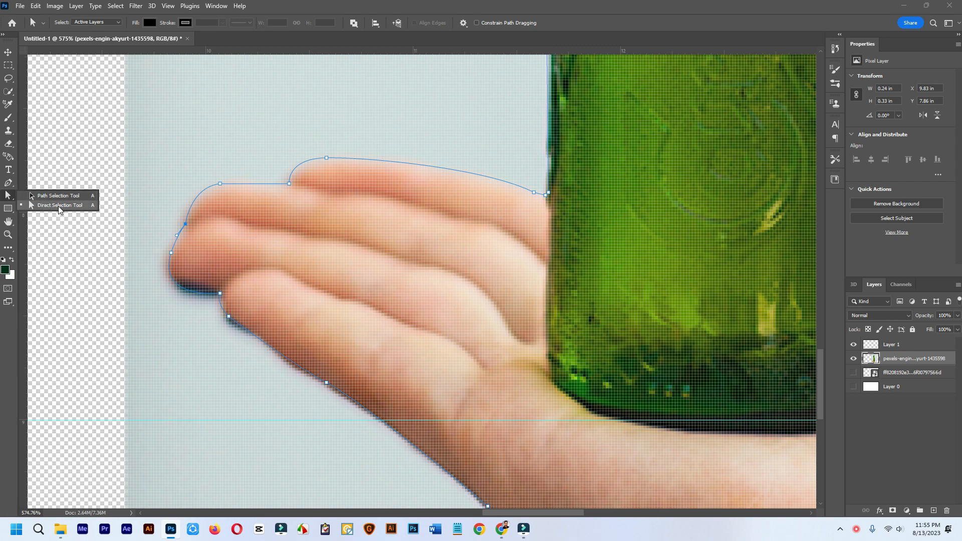
click(54, 200)
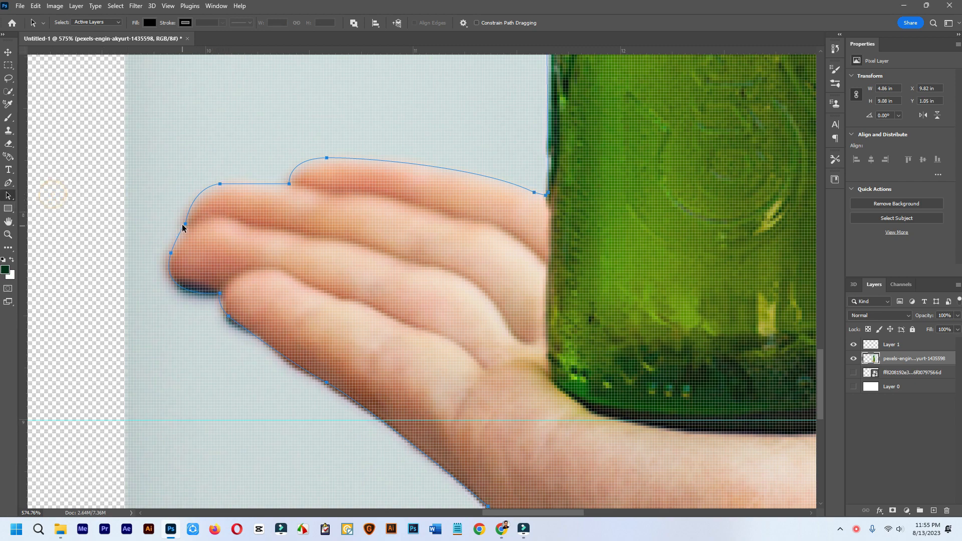
drag(185, 223, 192, 227)
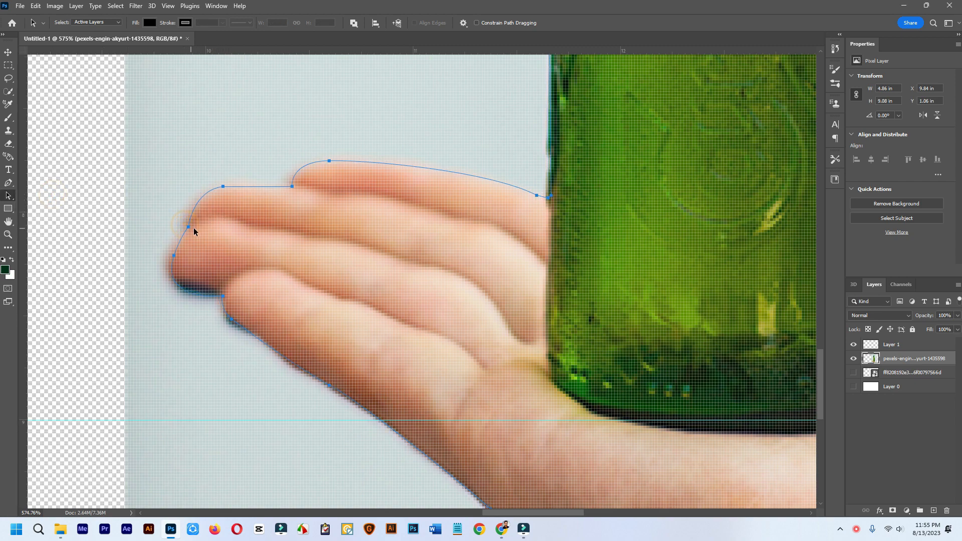
key(ctrl+z)
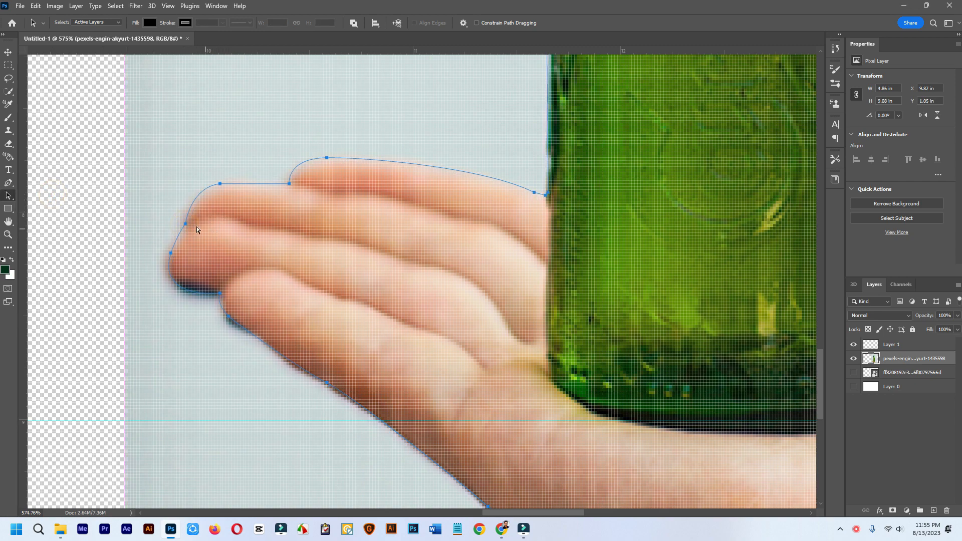
Step: Select the single anchor at the front of the upper fingertips with the Direct Selection tool
right_click(11, 198)
click(48, 193)
mouse_move(185, 227)
mouse_down()
mouse_move(196, 228)
mouse_move(185, 230)
mouse_up()
scroll(186, 231, down, 5)
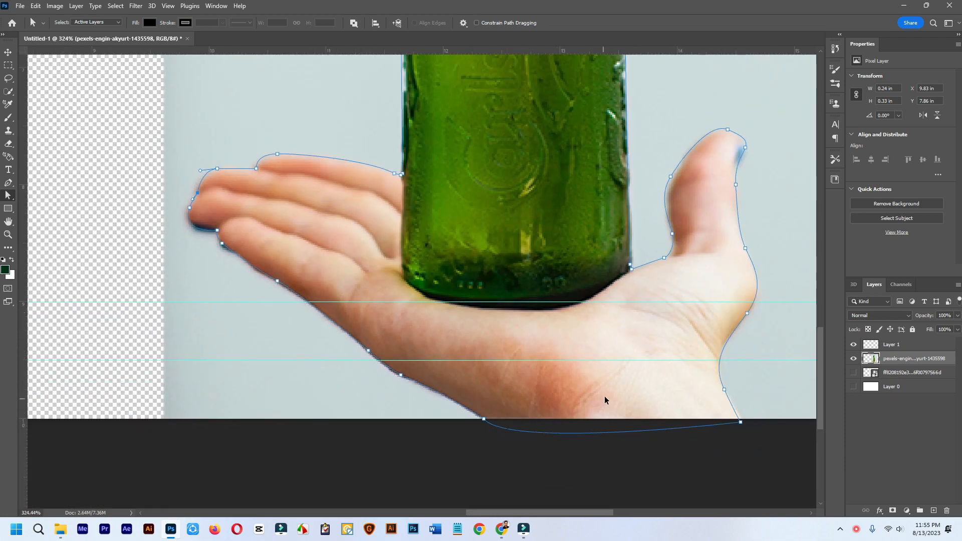
Step: Check how closely the closed path follows the hand and both sides of the bottle
drag(732, 269, 612, 299)
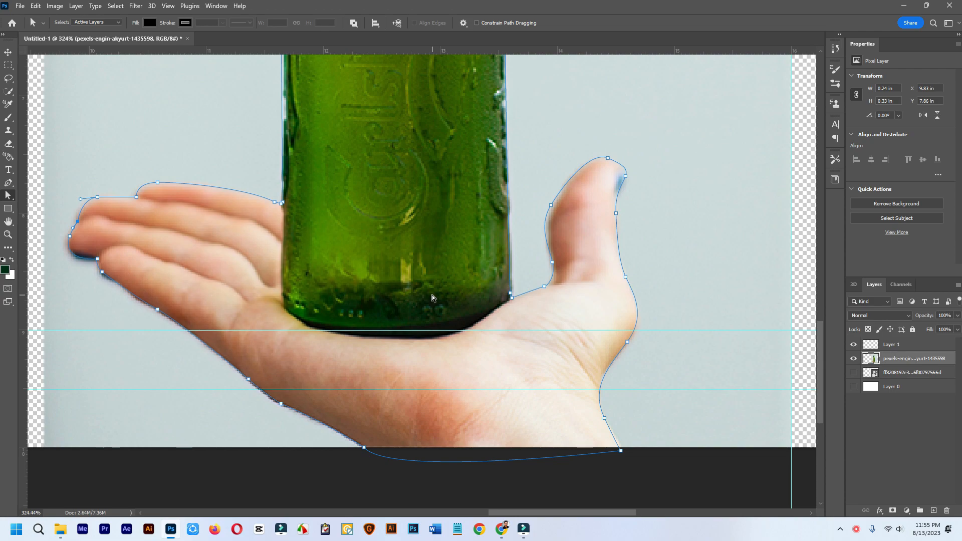
scroll(445, 285, down, 4)
scroll(447, 283, up, 2)
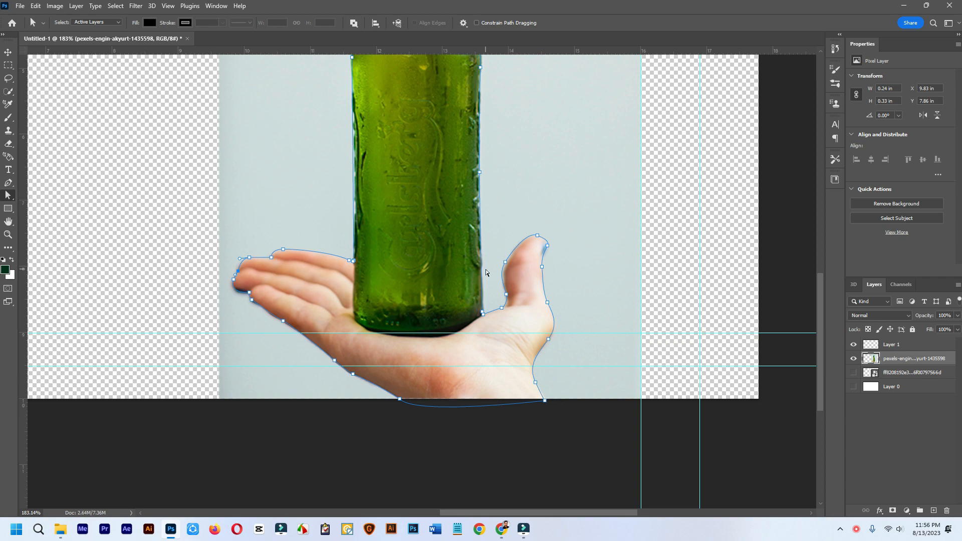
scroll(486, 272, up, 7)
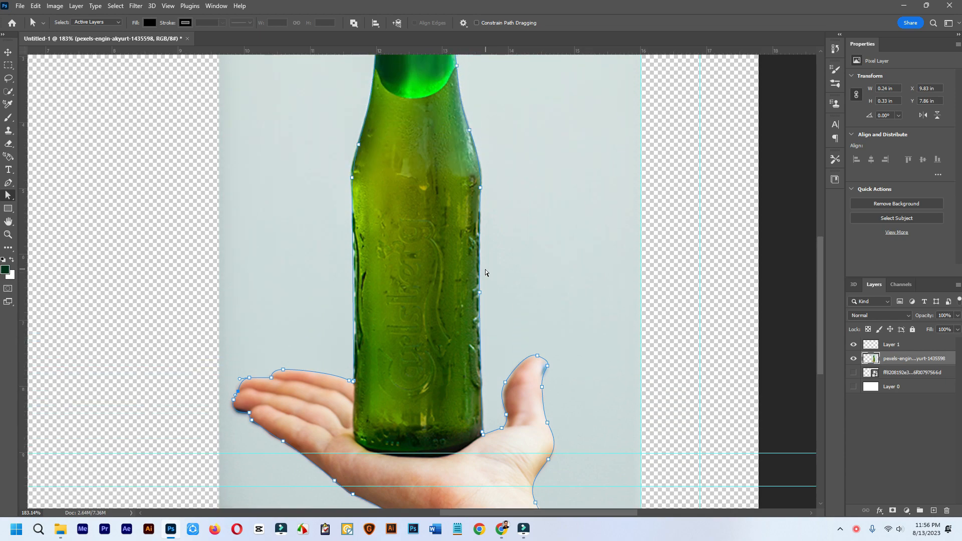
scroll(484, 275, up, 3)
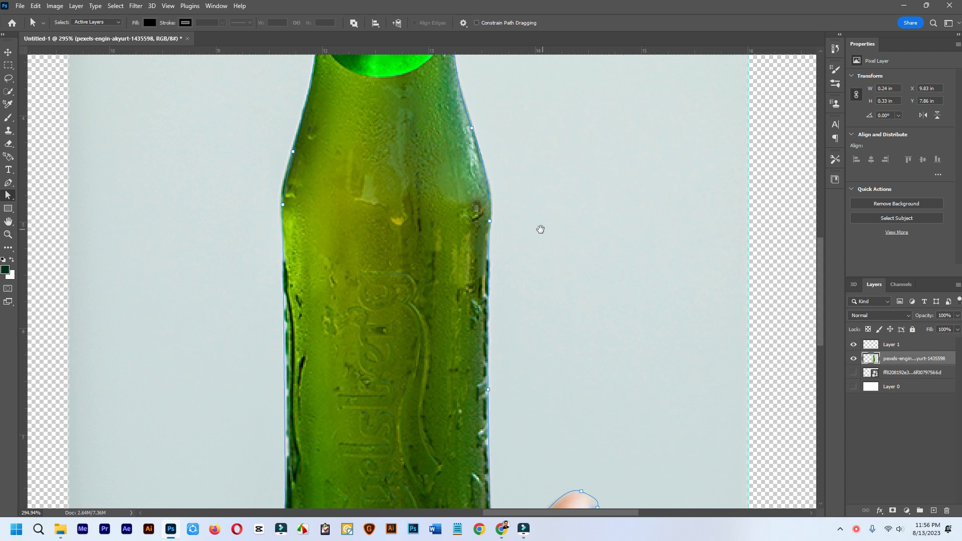
drag(539, 228, 401, 257)
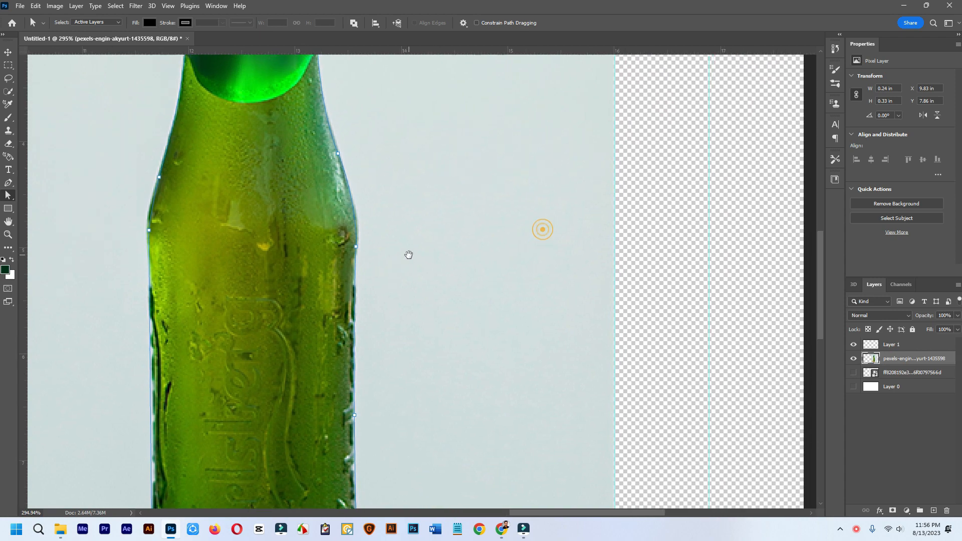
Step: Draw a curved open test path with the Pen tool from beside the bottle out past the canvas edge, and undo it
click(8, 183)
click(372, 290)
drag(708, 284, 722, 300)
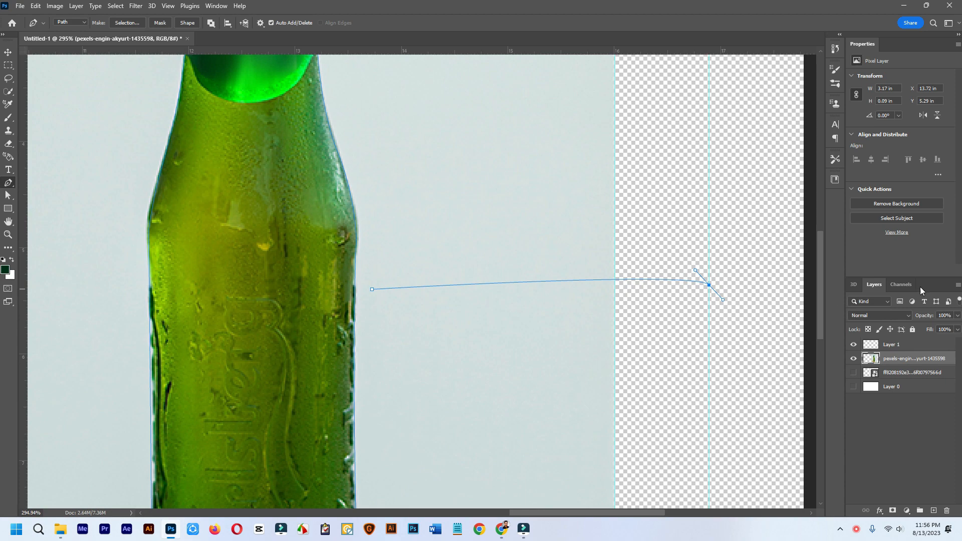
click(697, 281)
drag(762, 281, 352, 279)
drag(599, 280, 626, 317)
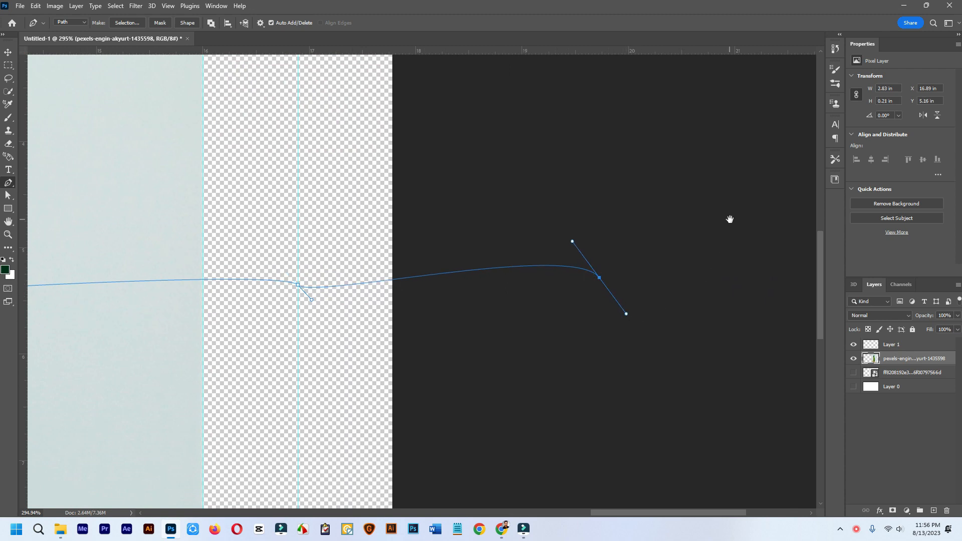
drag(743, 248, 311, 251)
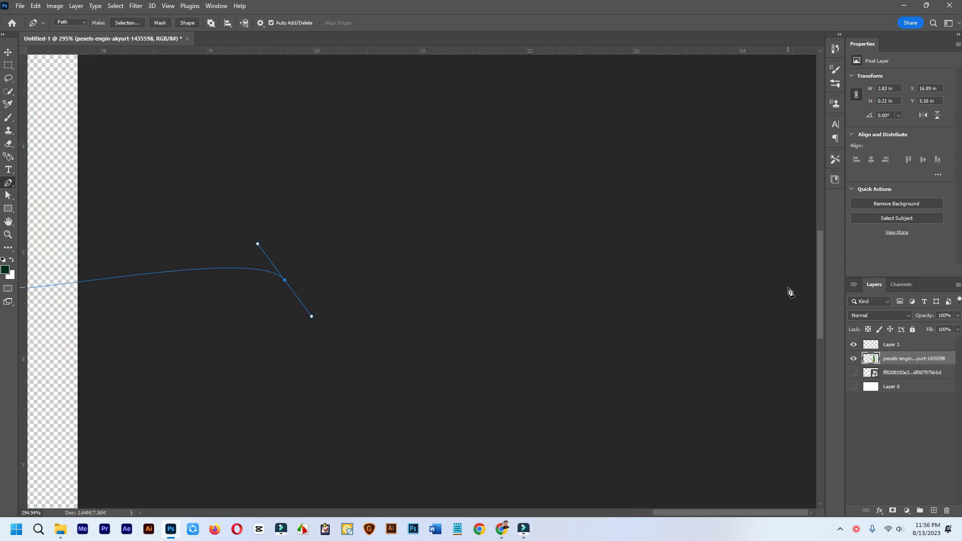
drag(789, 287, 813, 361)
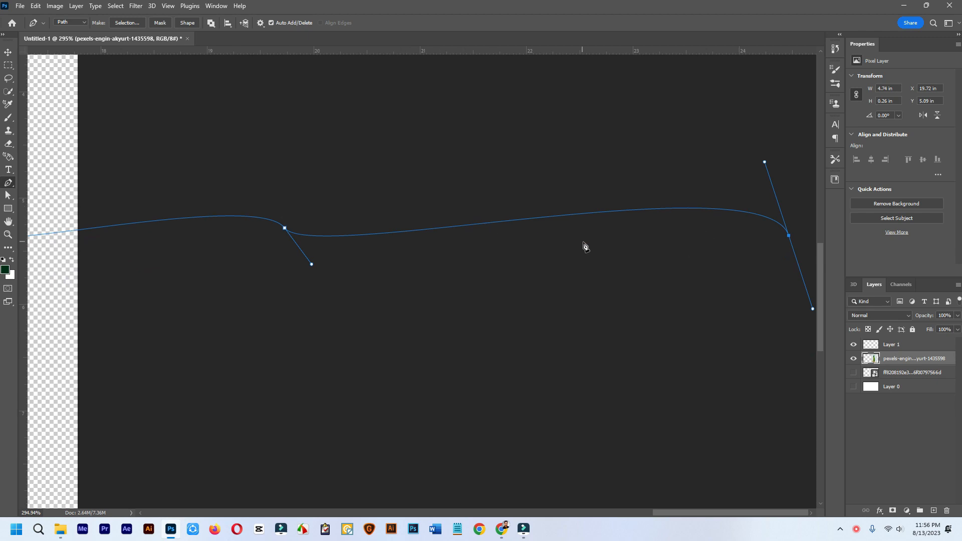
key(ctrl+0)
key(ctrl+z)
key(ctrl+z)
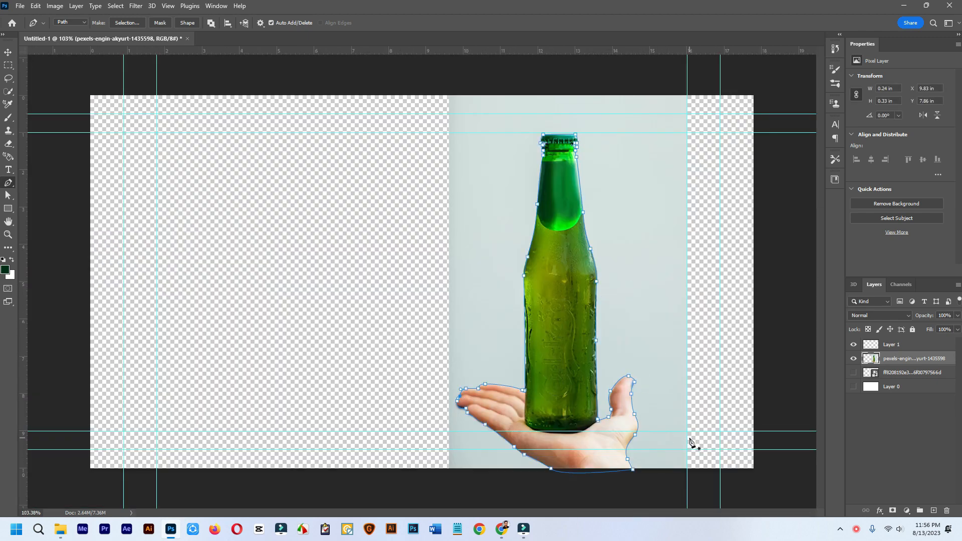
Step: Convert the closed path around the bottle and hand into a selection
scroll(690, 445, up, 3)
scroll(690, 445, down, 3)
scroll(652, 401, up, 2)
scroll(636, 381, up, 1)
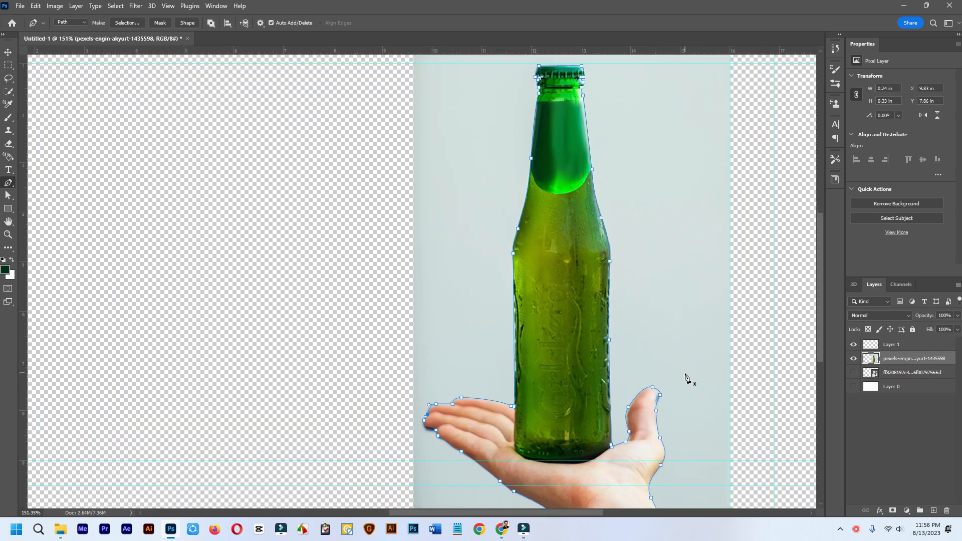
scroll(672, 383, up, 1)
scroll(629, 371, up, 1)
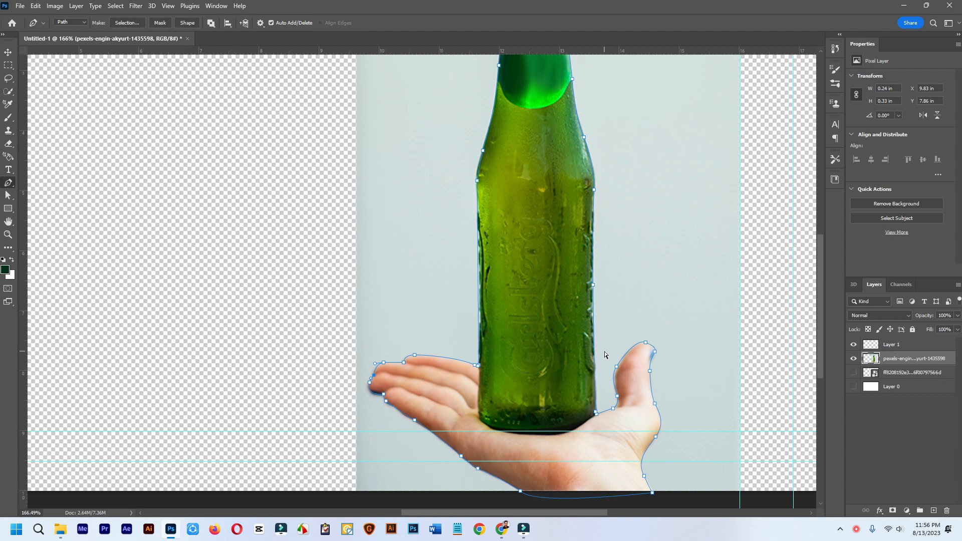
key(ctrl+Return)
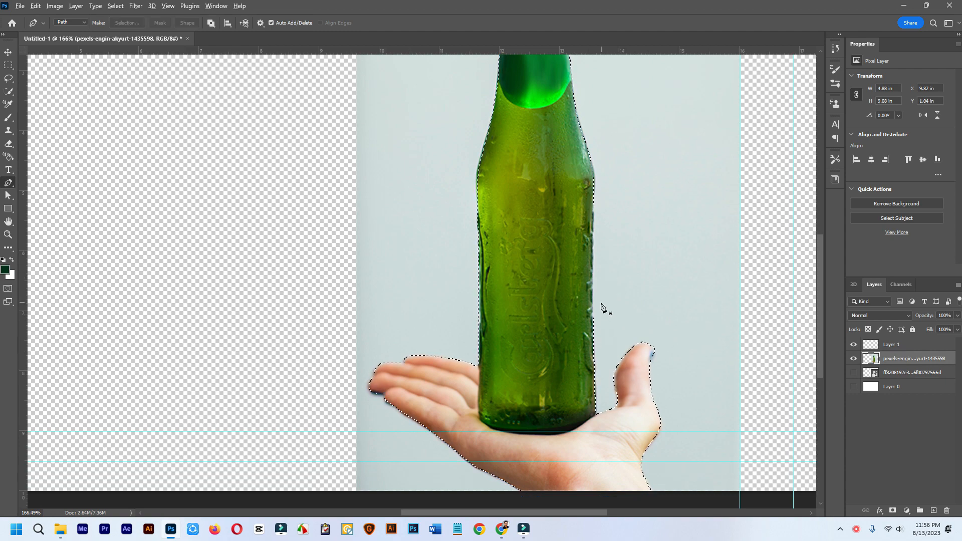
Step: Invert the selection to delete the photo background around the bottle and hand, and deselect
scroll(602, 307, down, 3)
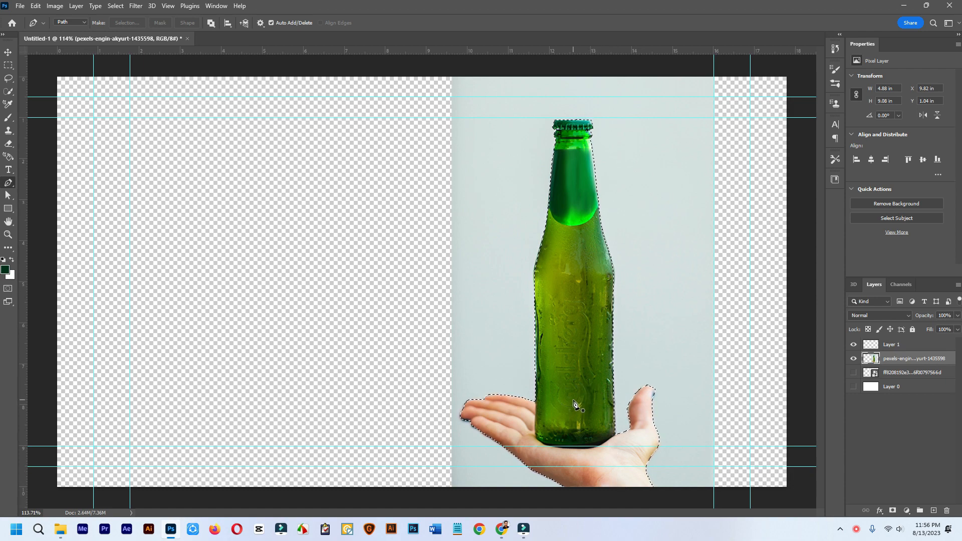
key(ctrl+shift+i)
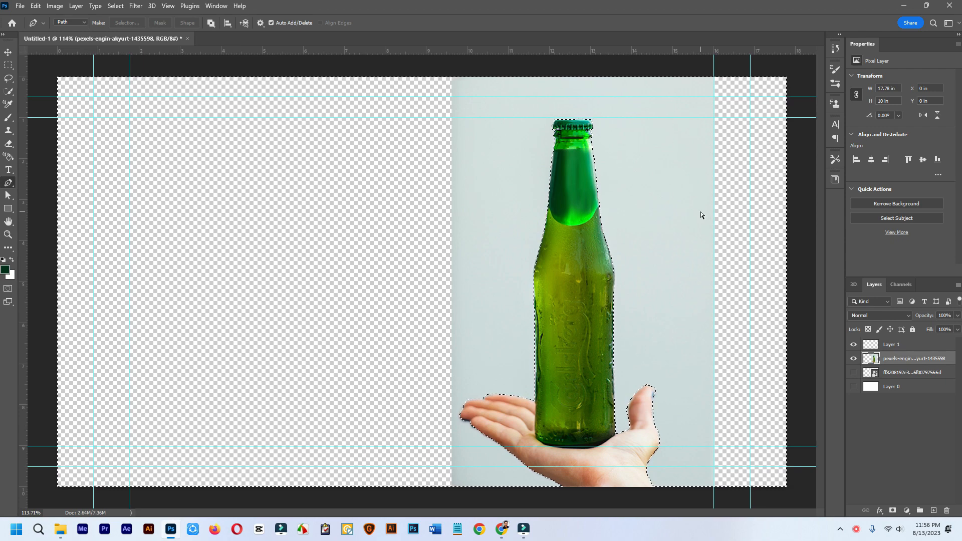
key(Delete)
key(ctrl+d)
key(ctrl+minus)
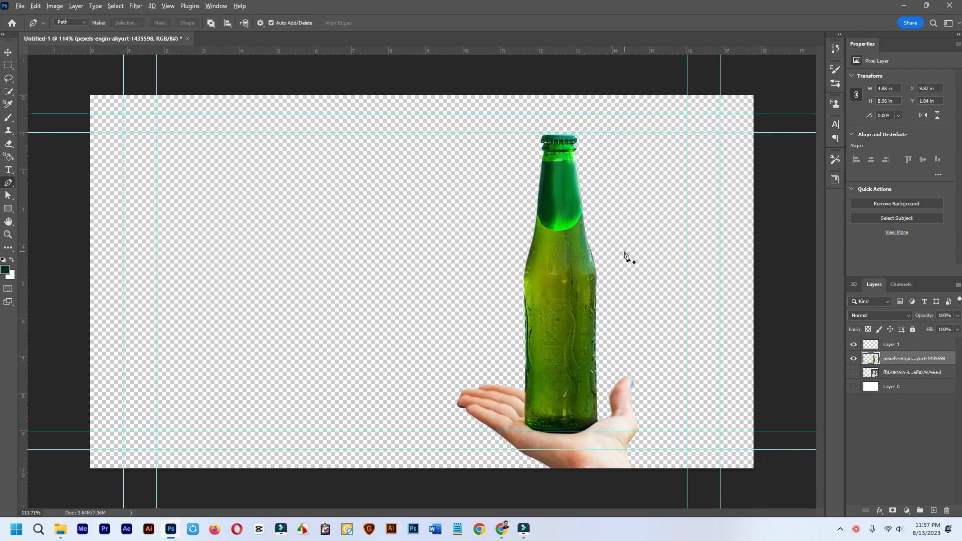
Step: Examine the cut-out as a whole and its edges along the bottle's neck and shoulders
scroll(625, 253, down, 4)
scroll(527, 357, up, 1)
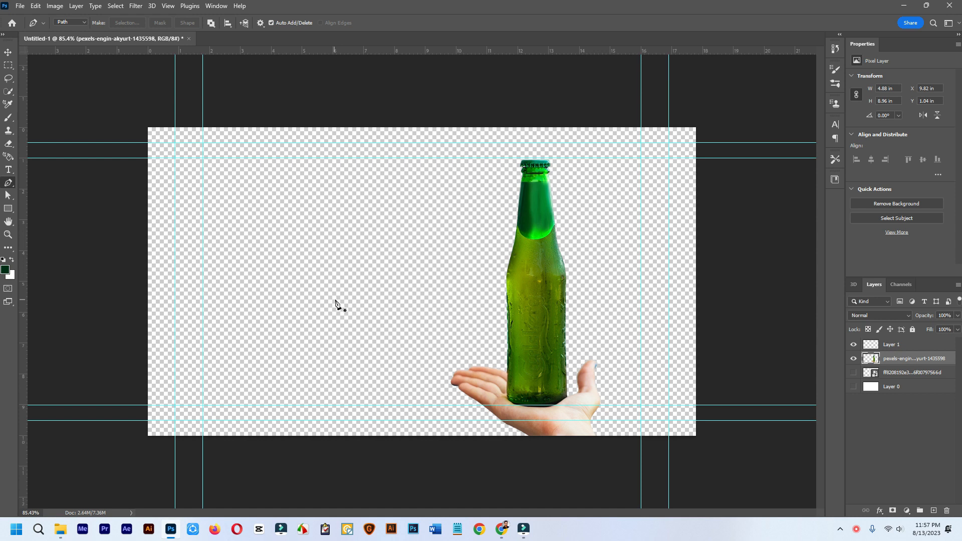
scroll(437, 306, up, 1)
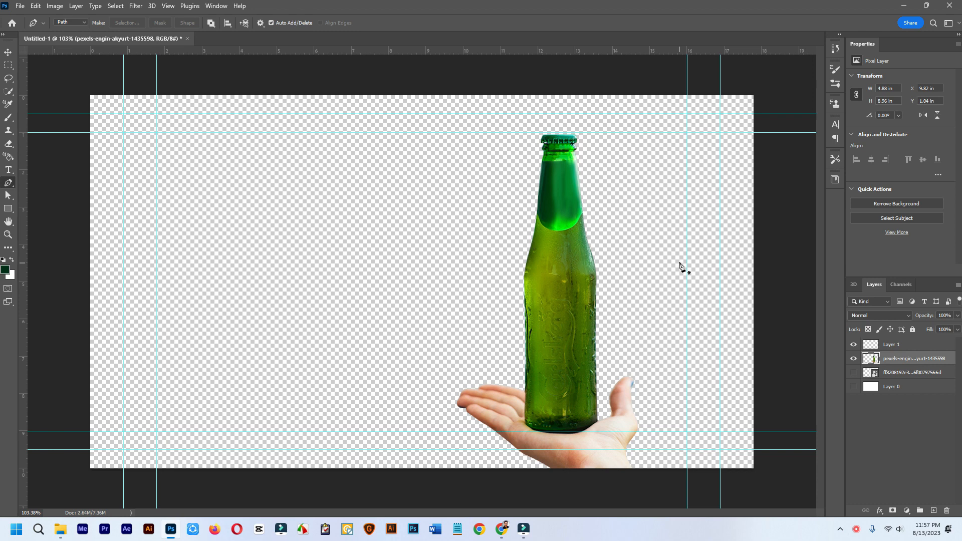
scroll(633, 185, up, 5)
scroll(544, 363, down, 2)
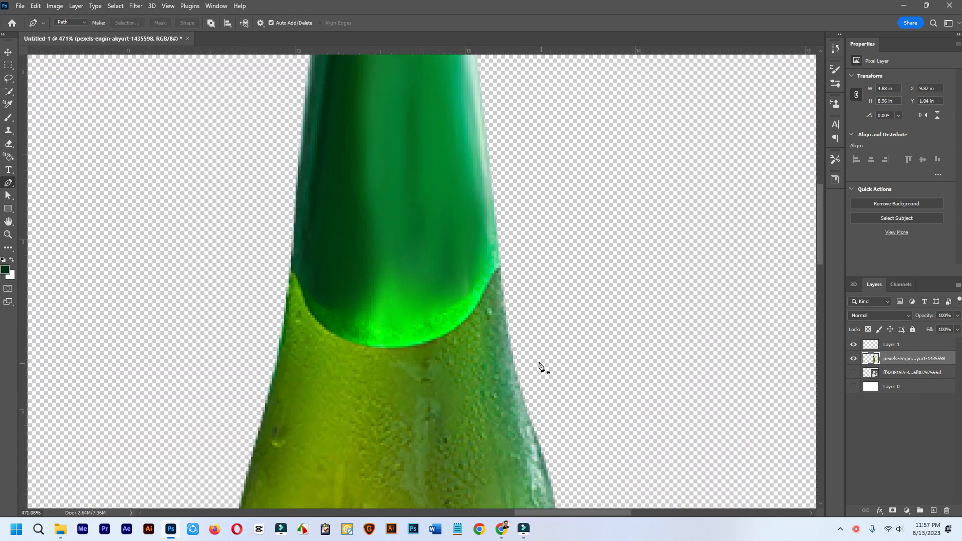
scroll(279, 301, down, 5)
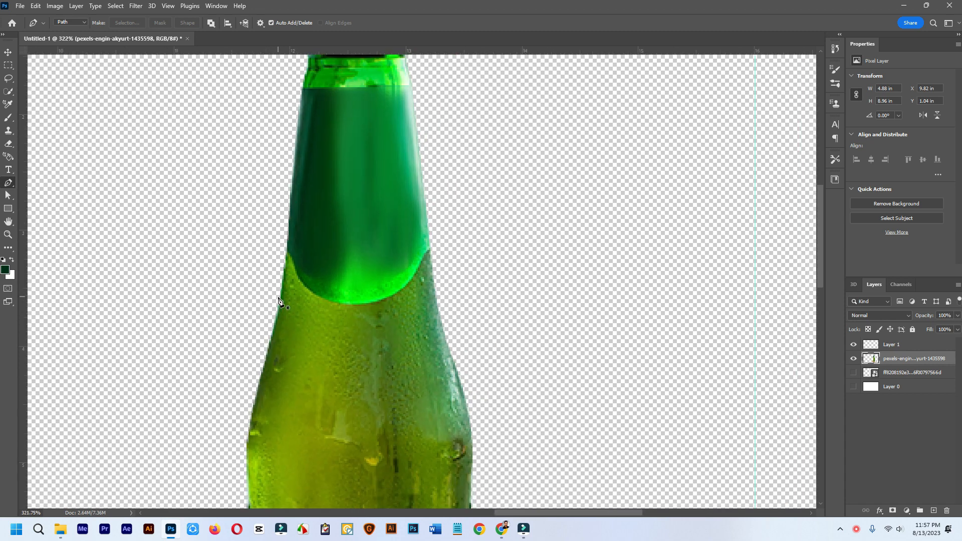
scroll(579, 321, up, 3)
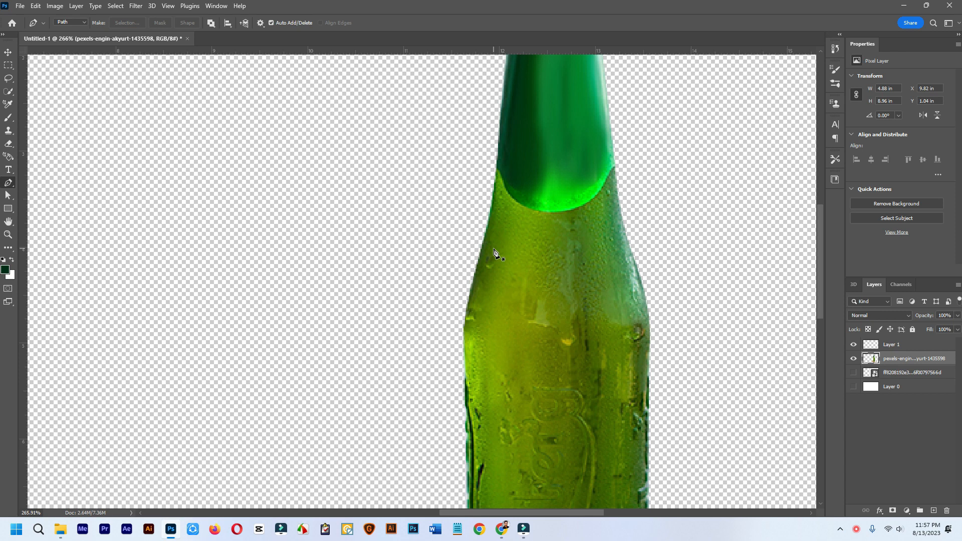
scroll(494, 253, down, 3)
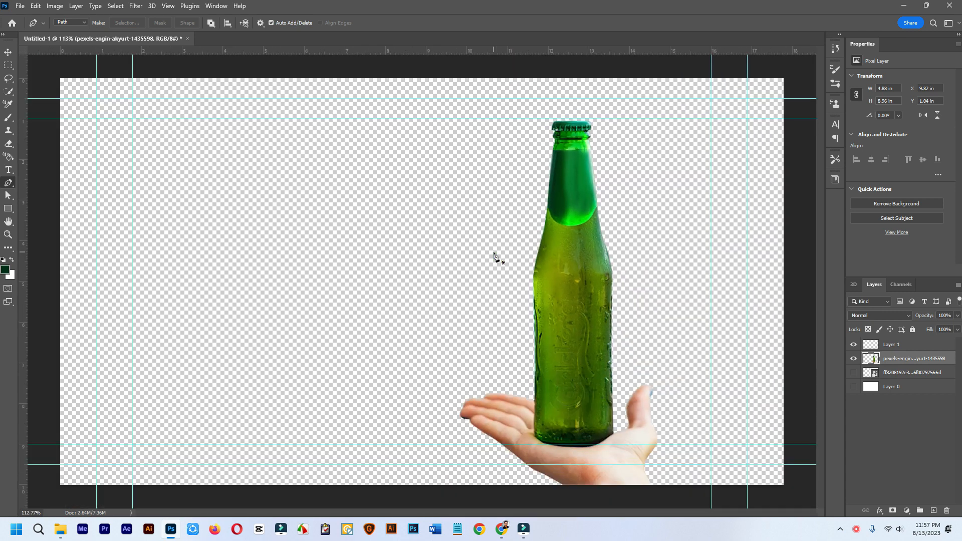